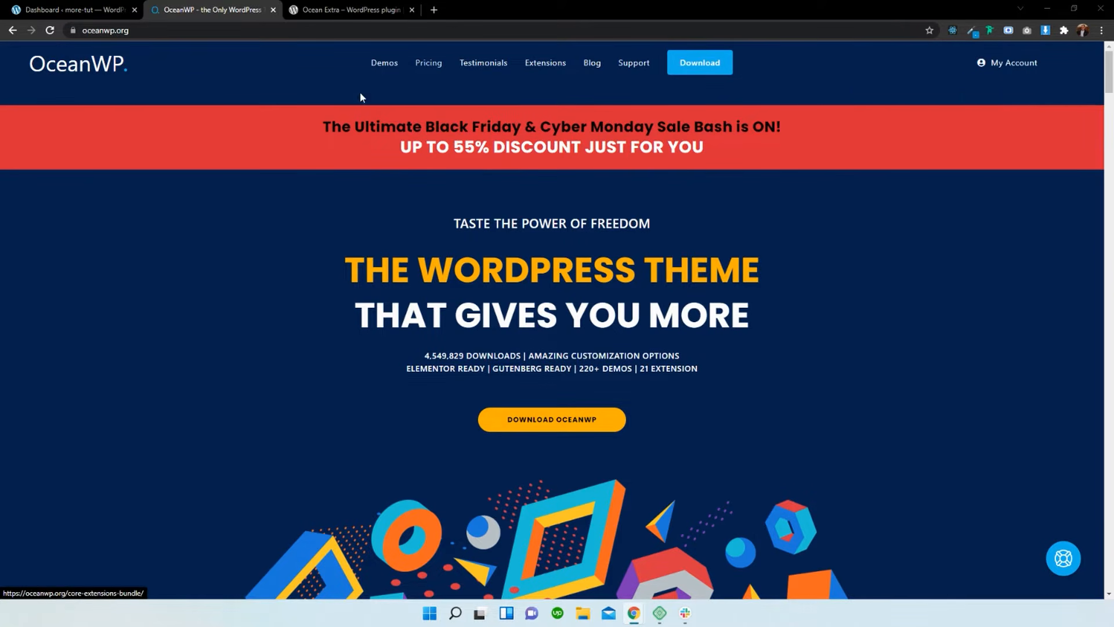
Step: Create a navigation menu named Main Menu in the WordPress dashboard's appearance settings
left_click(117, 13)
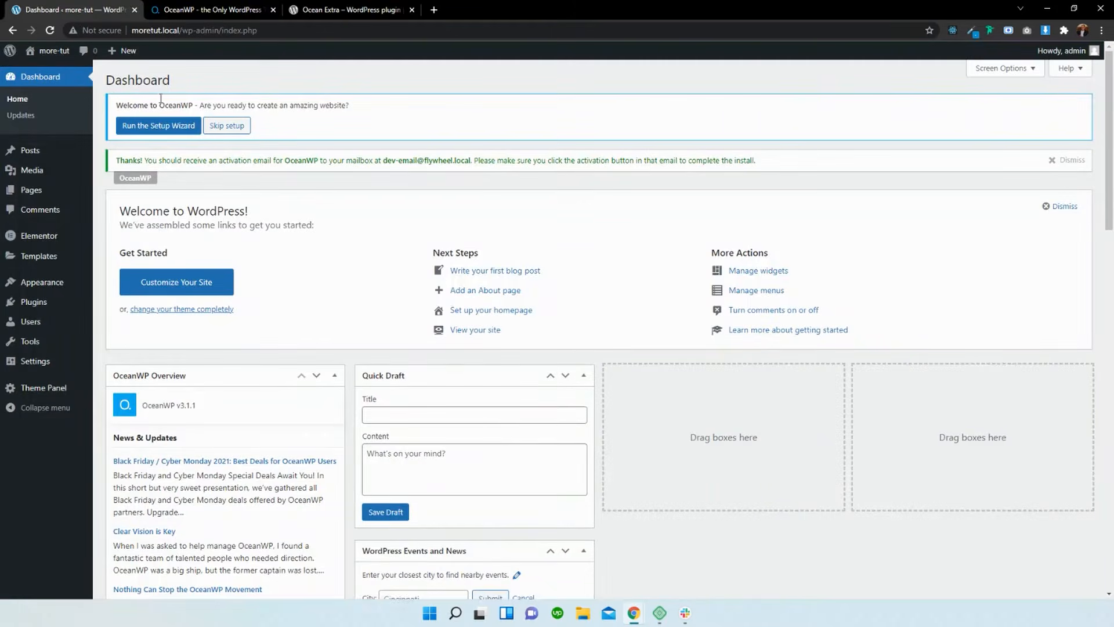
mouse_move(51, 283)
left_click(114, 334)
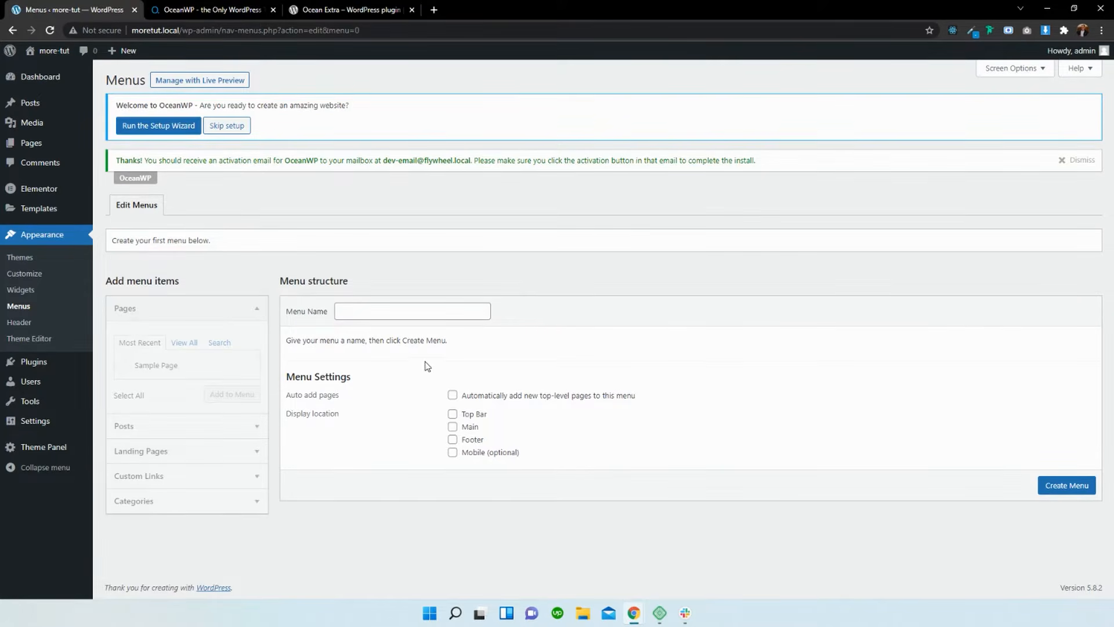
left_click(1067, 493)
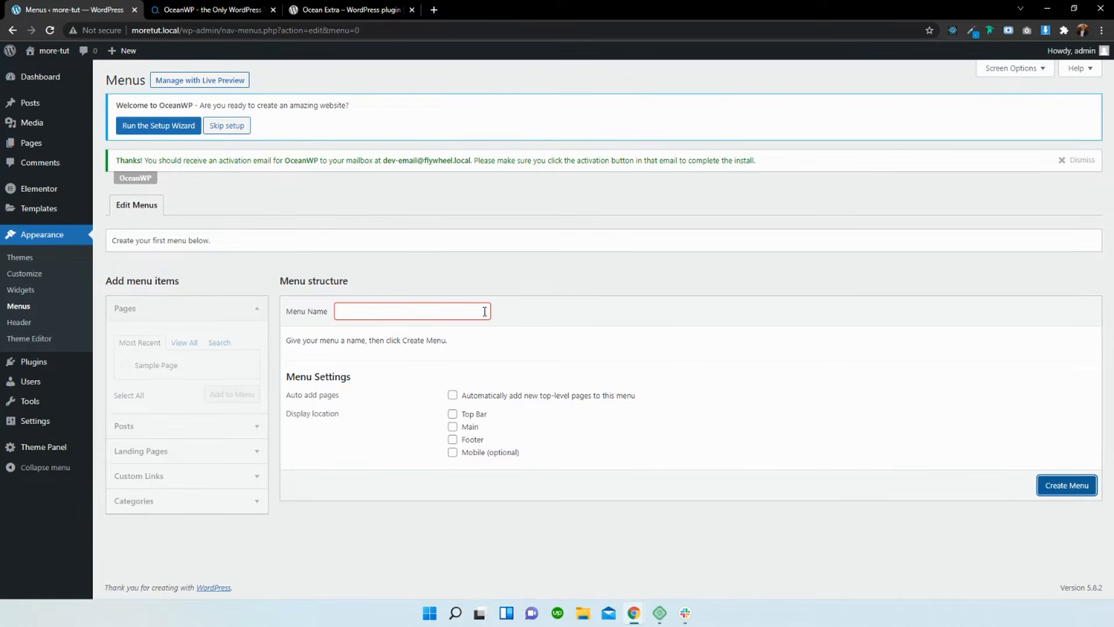
left_click(412, 302)
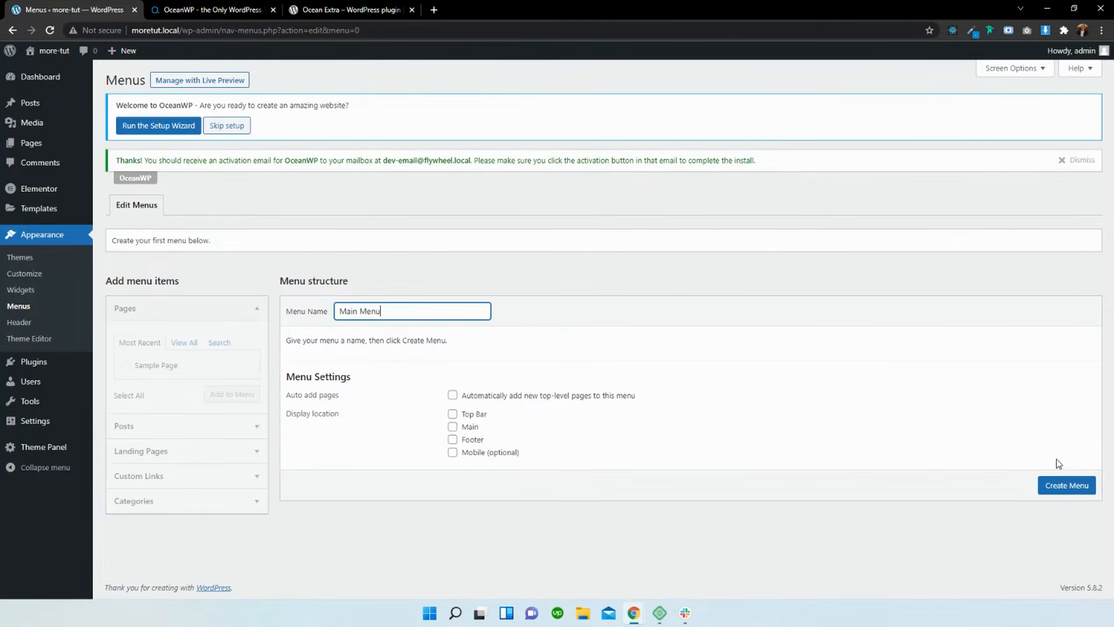
left_click(1059, 485)
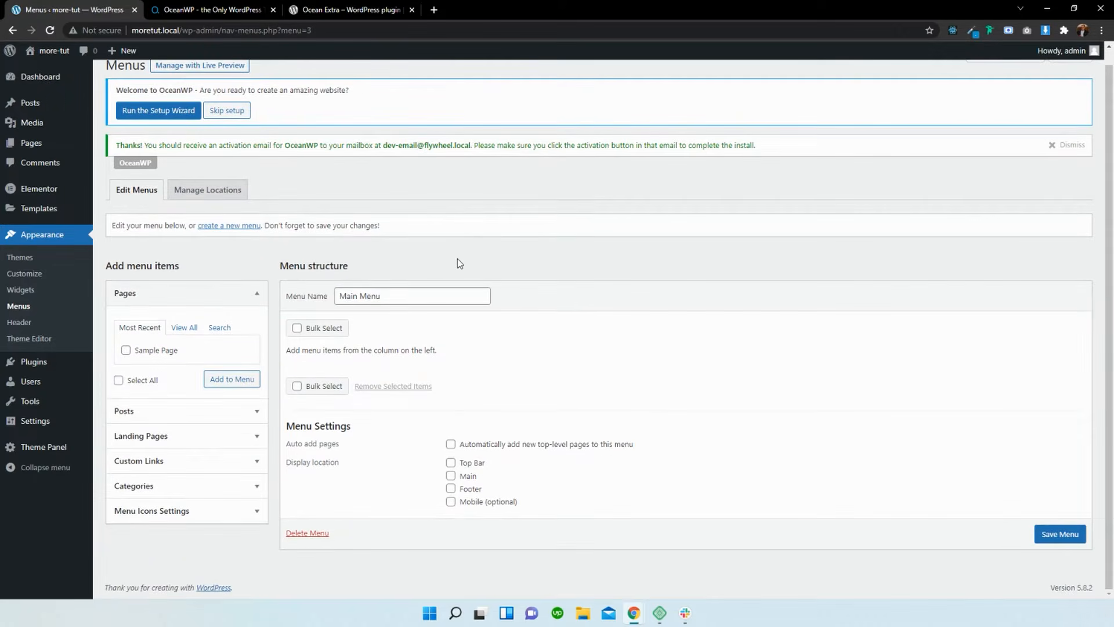
Step: Add a custom link labelled Demos with the URL # to Main Menu, using the OceanWP site's navigation as reference
left_click(212, 9)
mouse_move(391, 64)
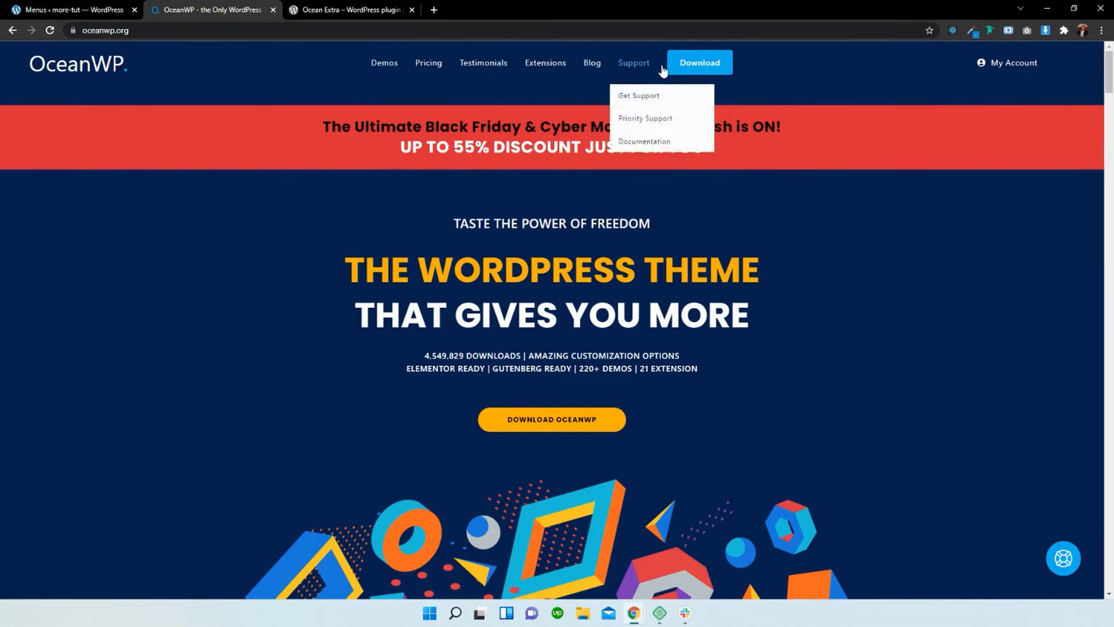
left_click(79, 6)
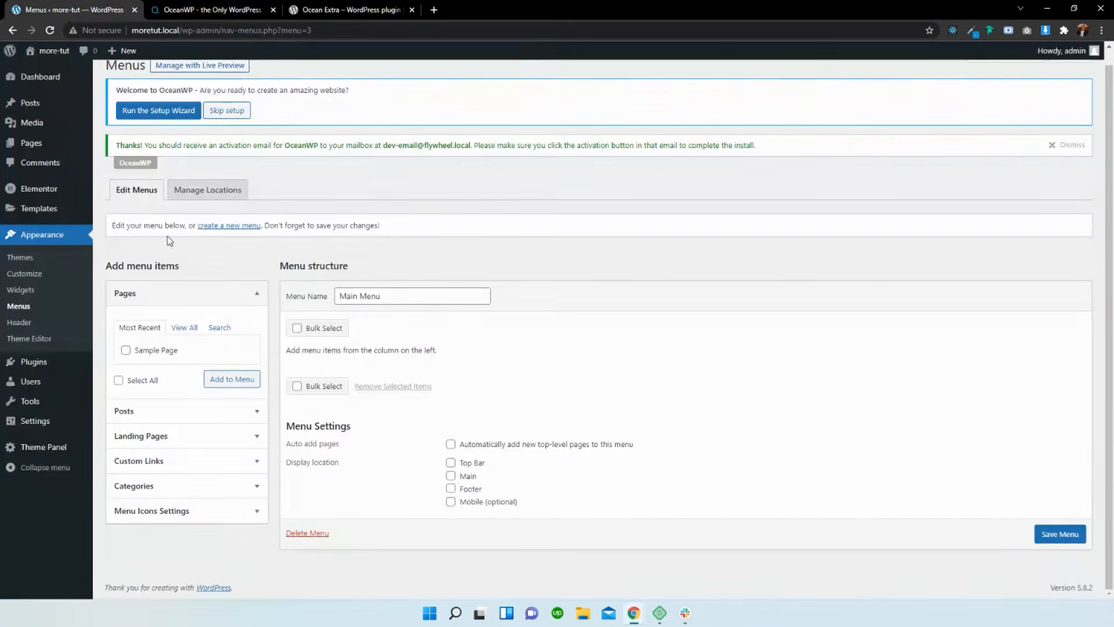
left_click(185, 460)
left_click(204, 403)
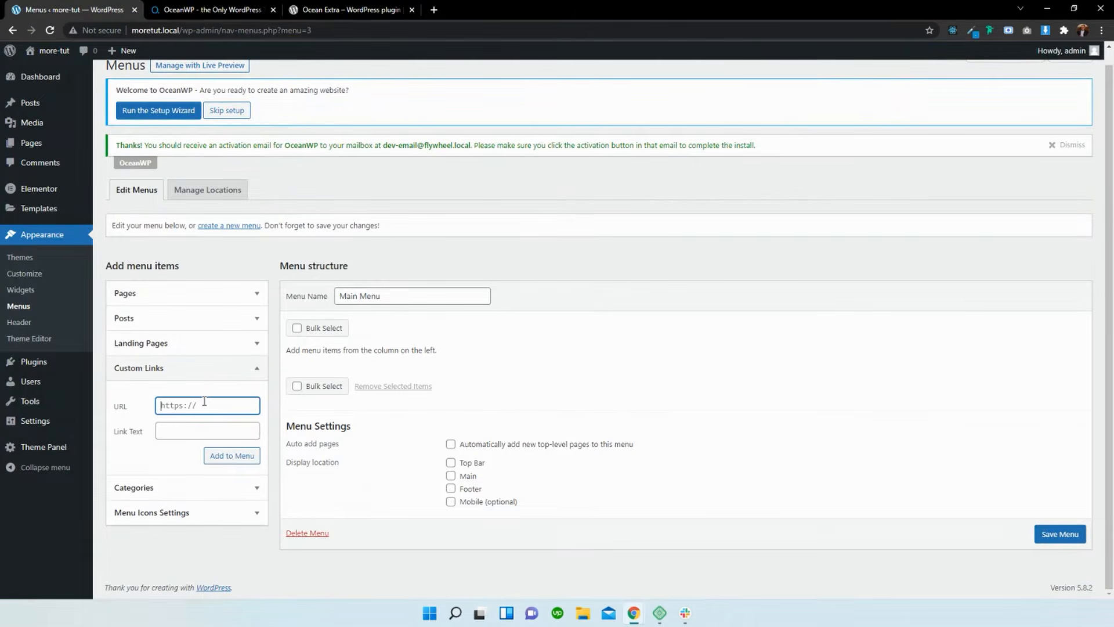
type("#")
key("Tab")
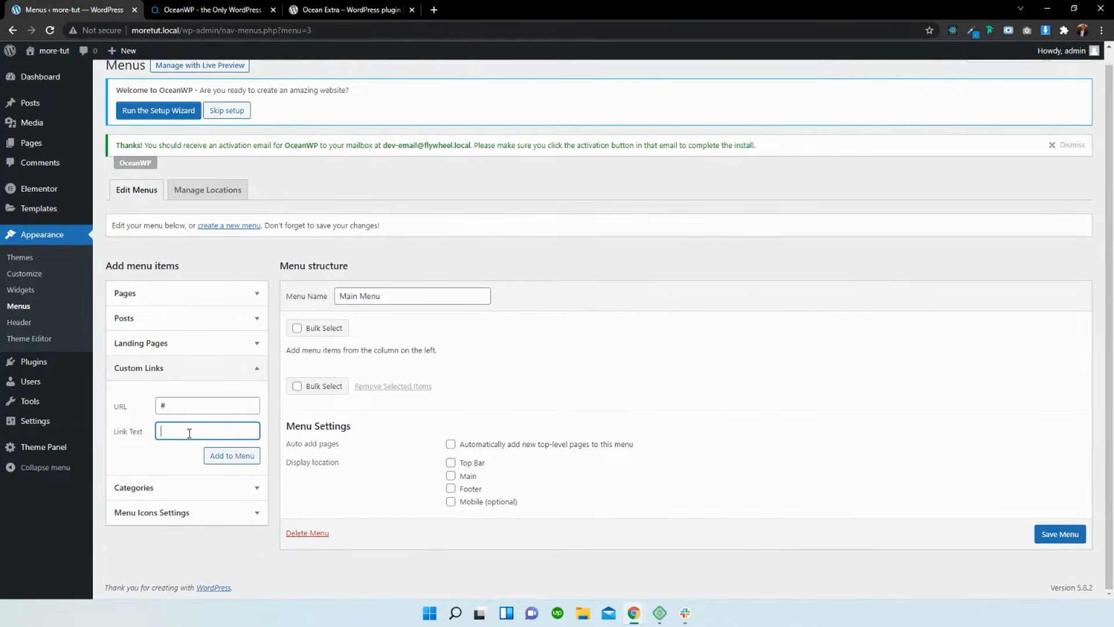
left_click(254, 6)
left_click(122, 9)
left_click(231, 455)
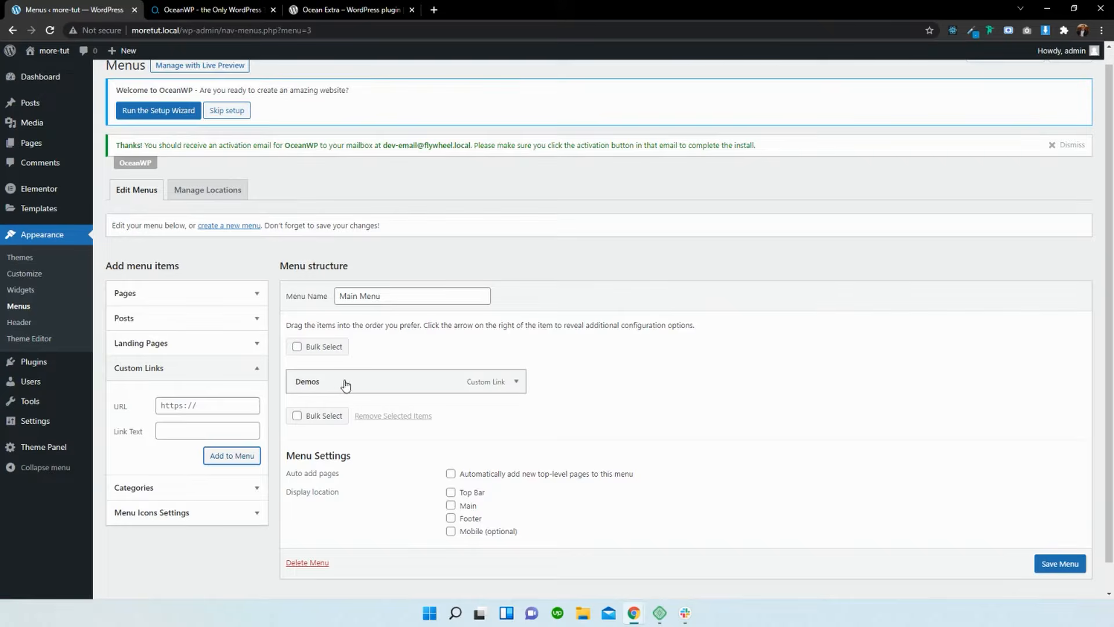
Step: Add a custom link Website Templates with the URL #, modelled on the OceanWP site's Demos dropdown, and nest it under Demos
left_click(206, 9)
mouse_move(385, 62)
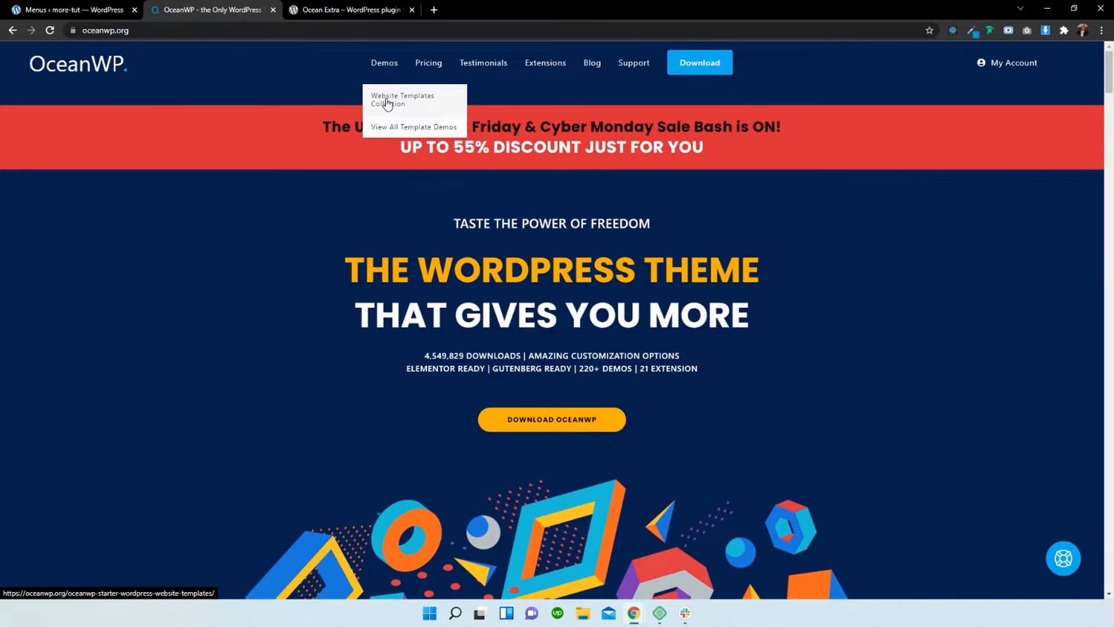
left_click(71, 8)
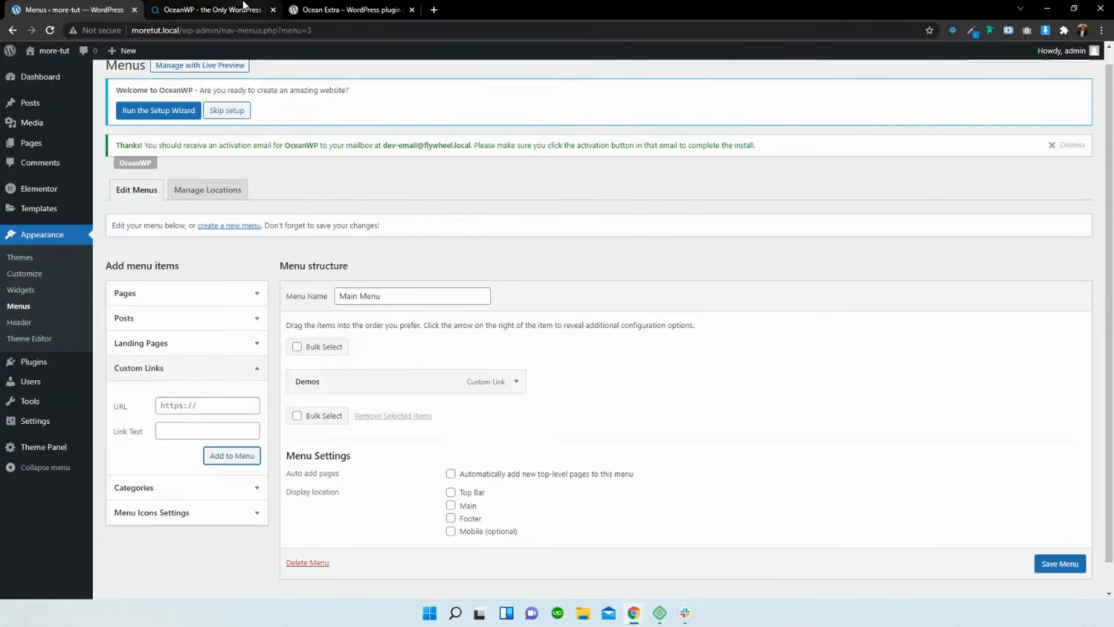
left_click(244, 6)
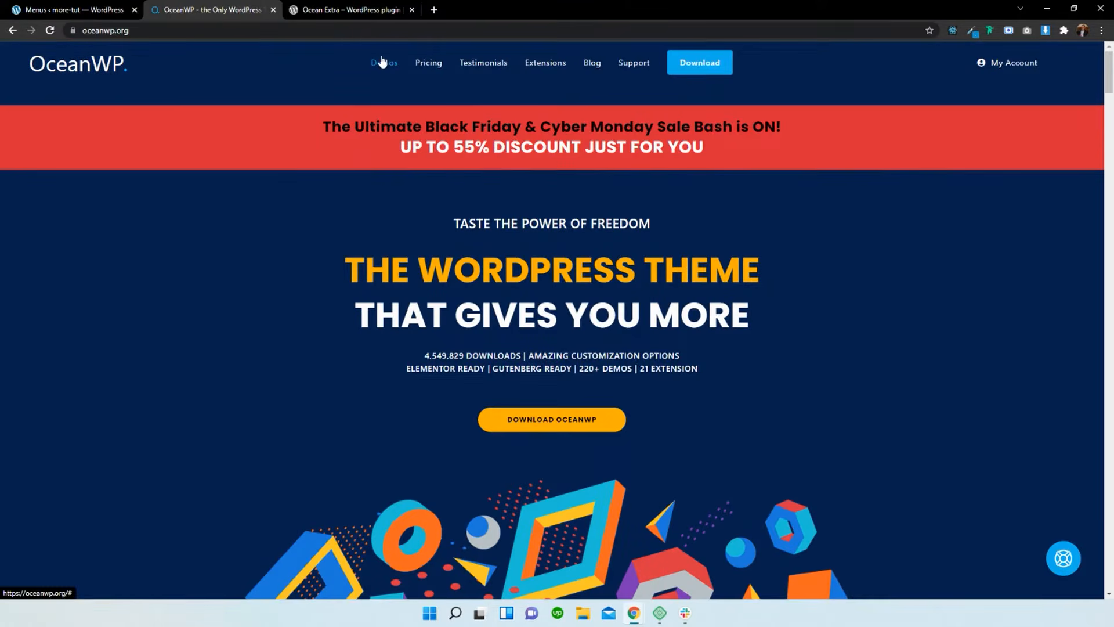
left_click(95, 8)
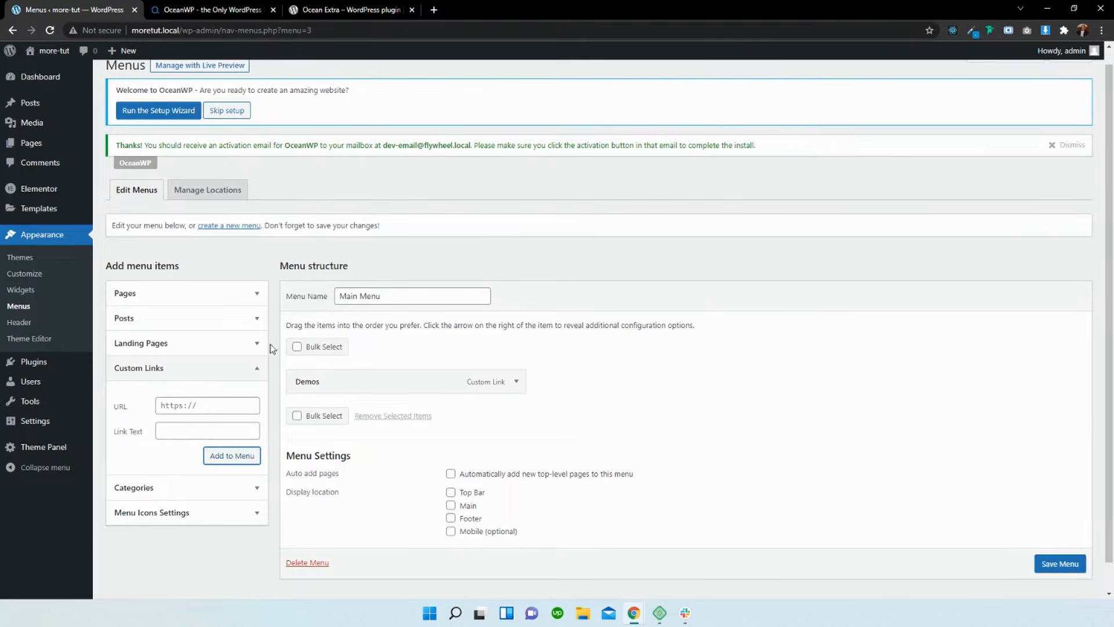
left_click(207, 406)
key("ctrl+a")
type("#")
key("Tab")
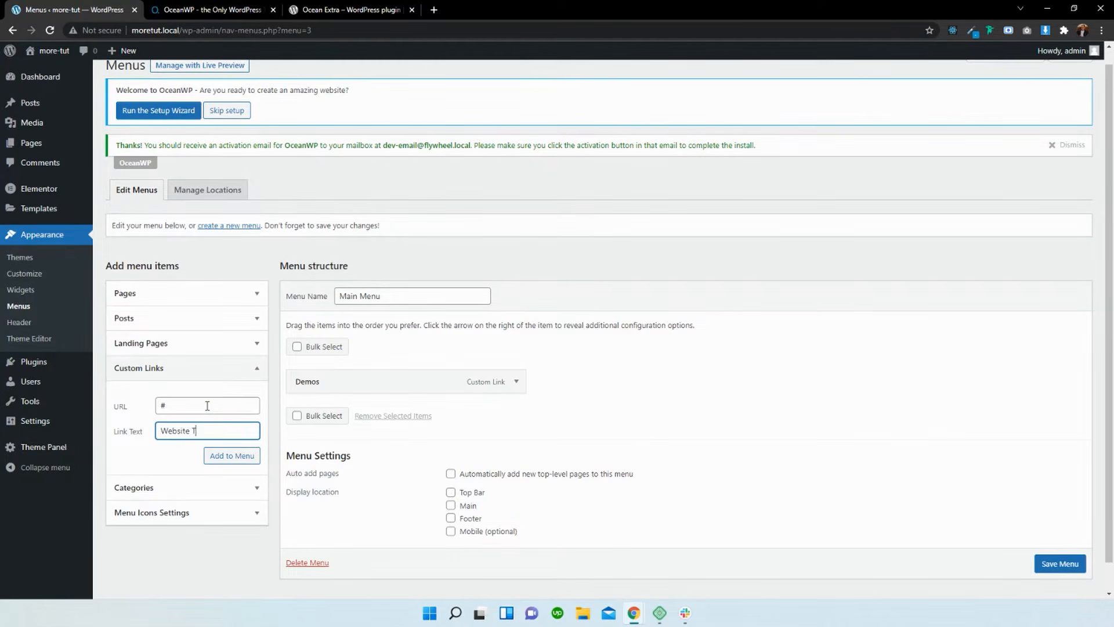
type("Website Templates")
left_click(232, 456)
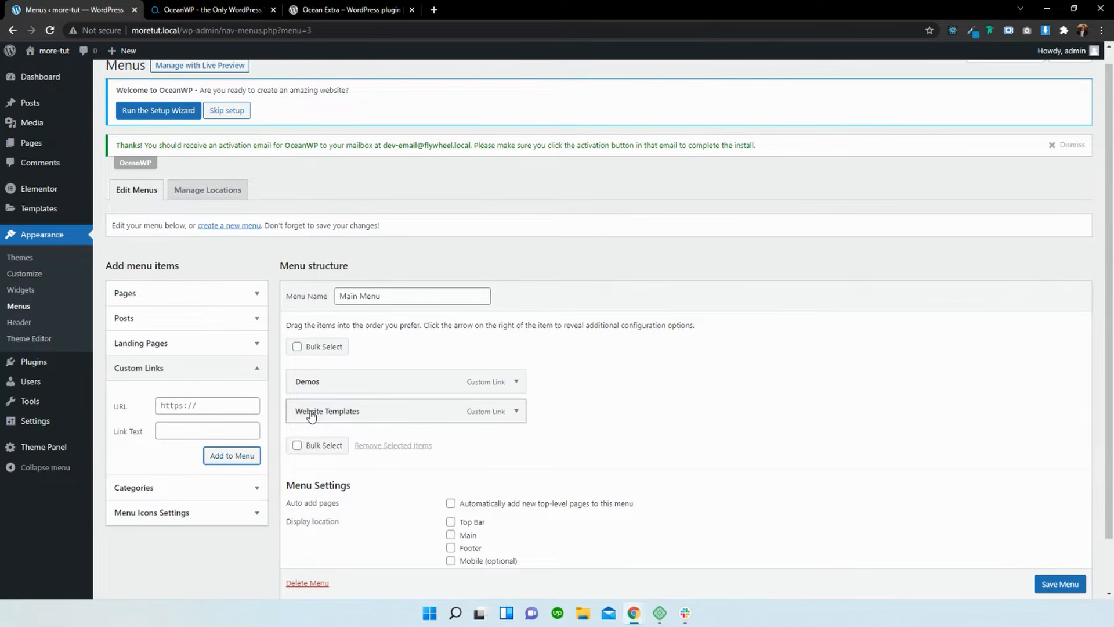
mouse_move(307, 416)
left_mouse_down()
mouse_move(335, 415)
mouse_move(321, 415)
left_mouse_up()
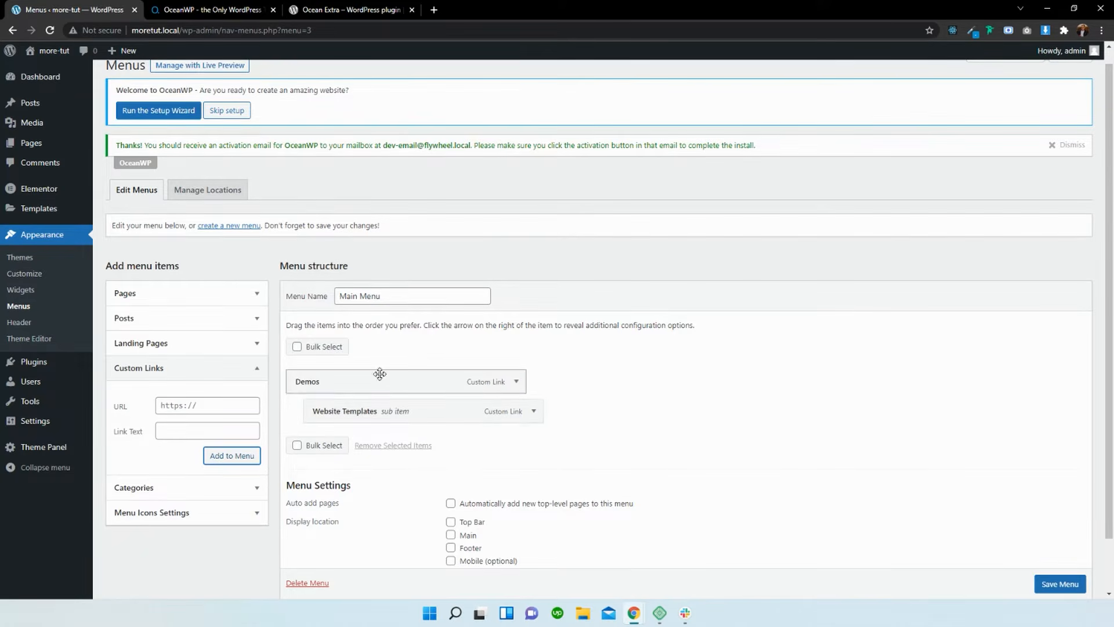
Step: Add a custom link "View all template demos" with the URL # and make it a sub item of Demos, level with Website Templates
left_click(189, 13)
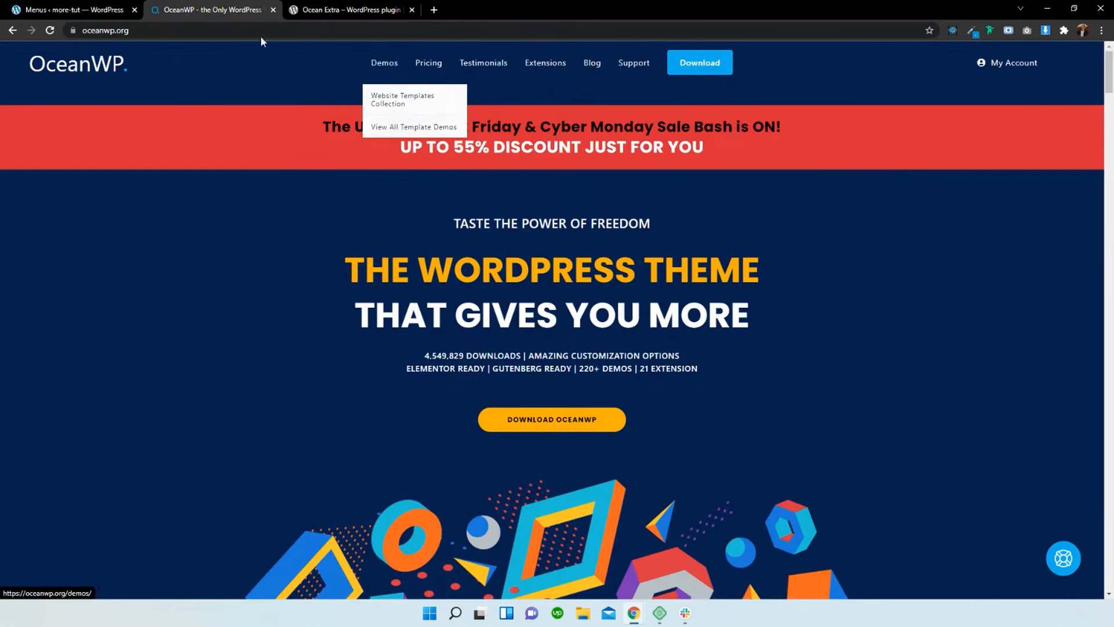
key("ctrl+shift+Tab")
left_click(190, 406)
type("#")
key("Tab")
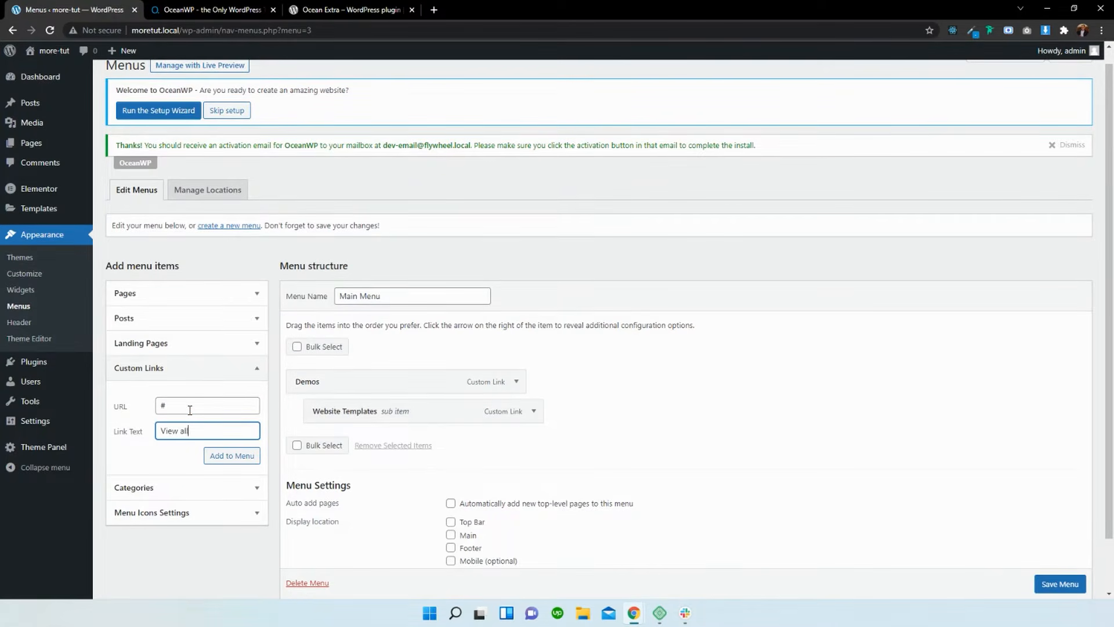
type("View all template demos")
left_click(231, 456)
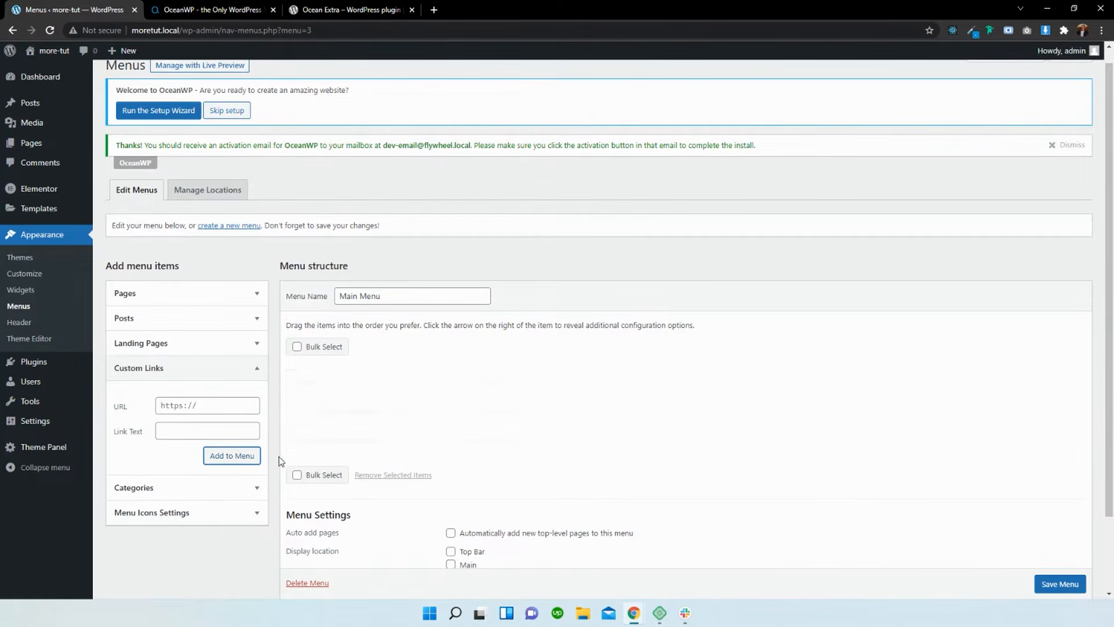
left_click_drag(311, 430, 335, 418)
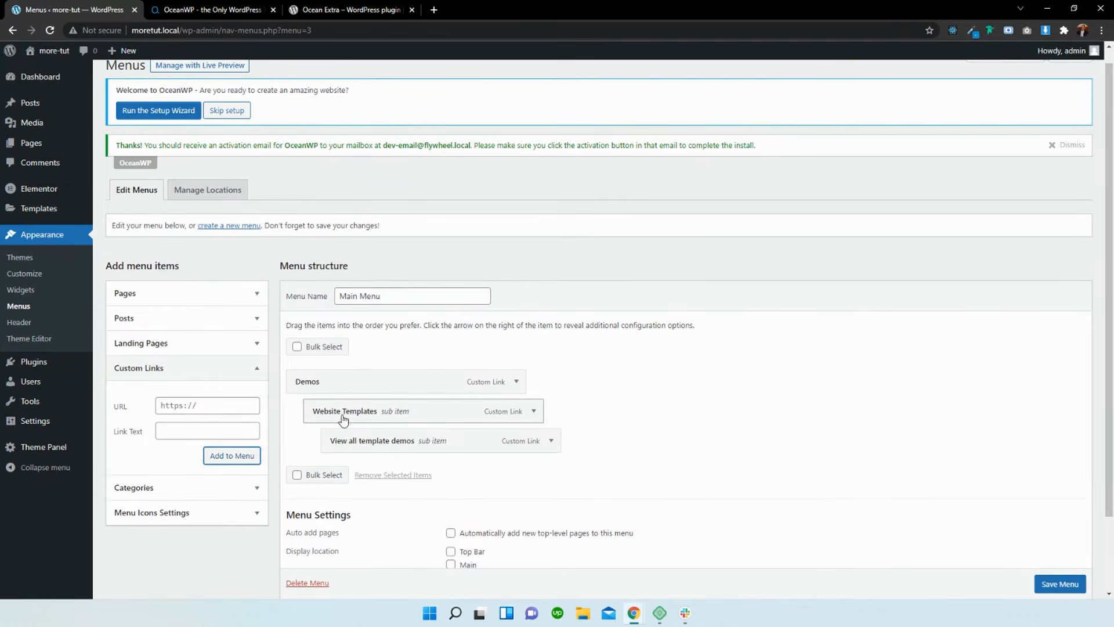
mouse_move(355, 445)
left_mouse_down()
mouse_move(329, 443)
mouse_move(353, 445)
left_mouse_up()
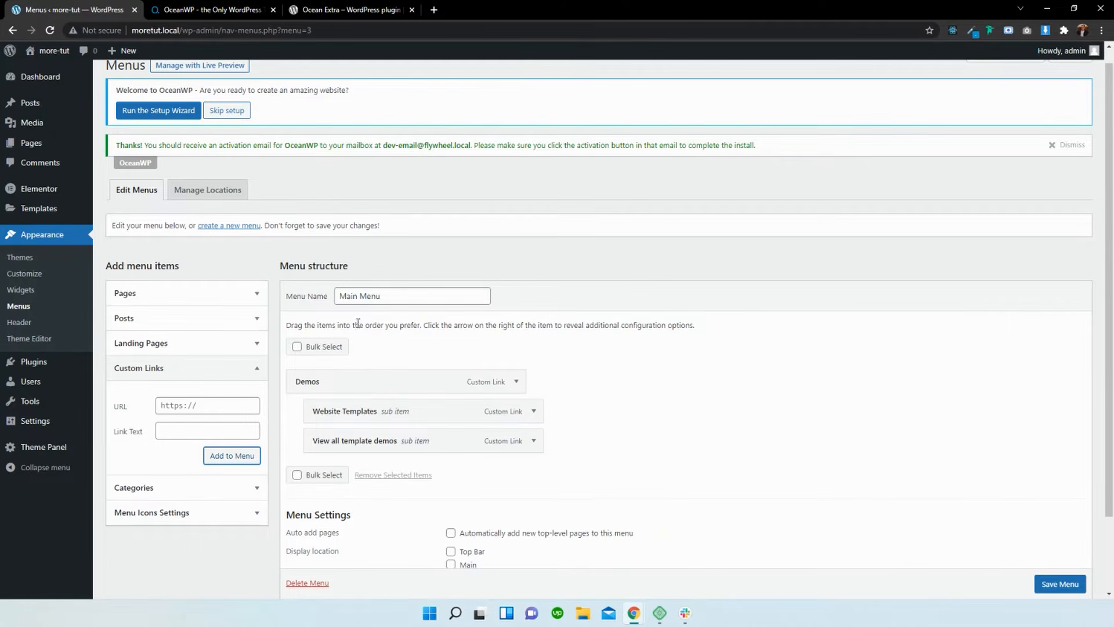
Step: Add a top-level custom link labelled Pricing with the URL #, following the OceanWP site's navigation
left_click(212, 9)
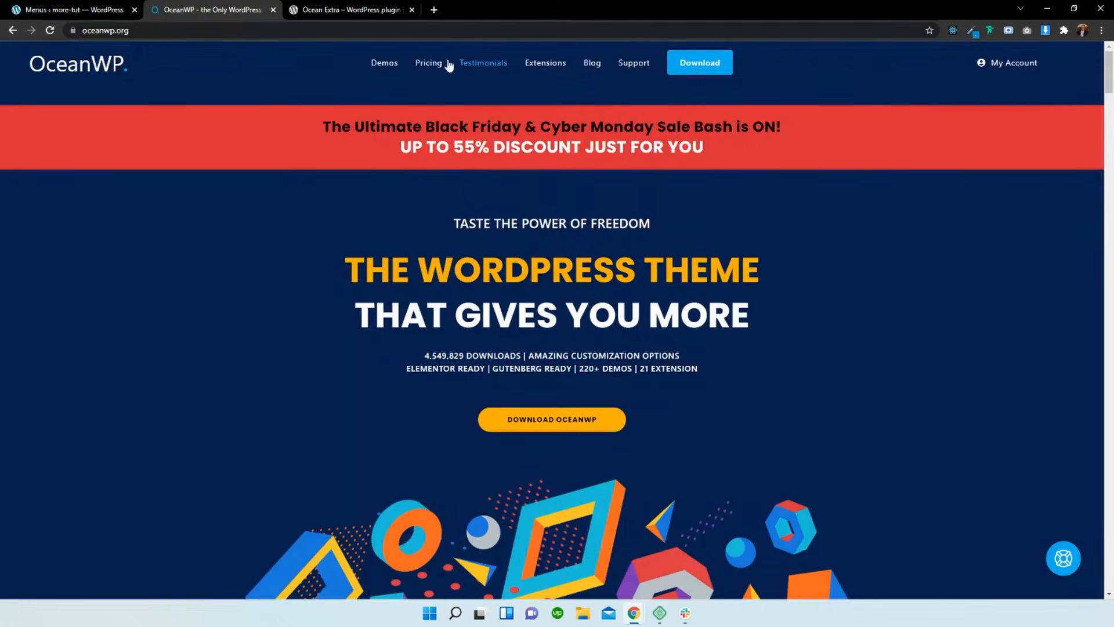
left_click(82, 10)
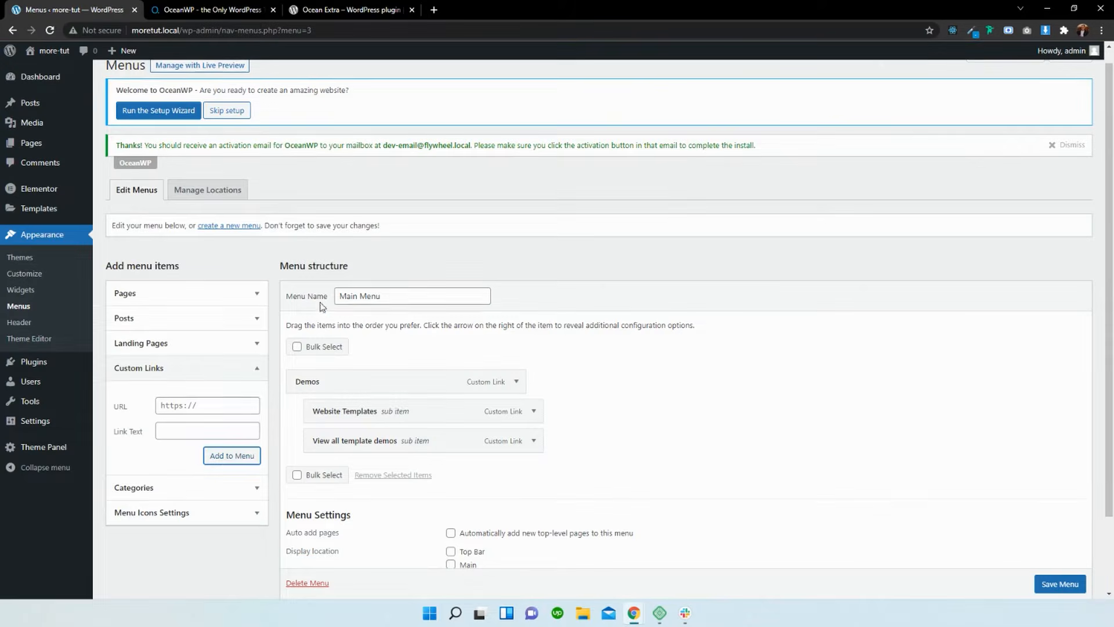
left_click(216, 401)
type("#")
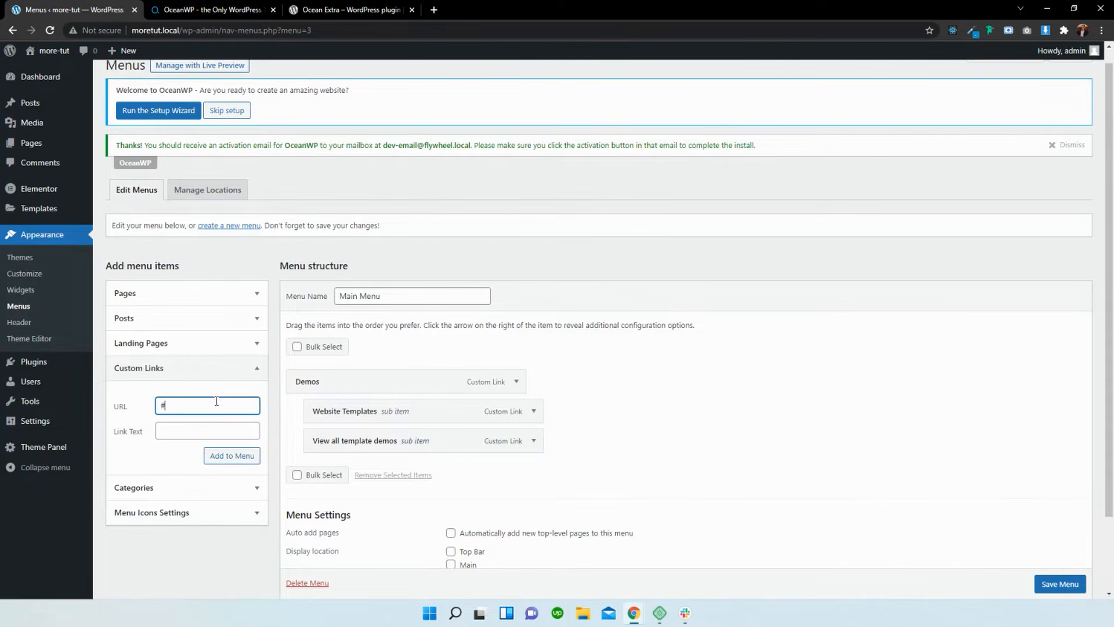
key("Tab")
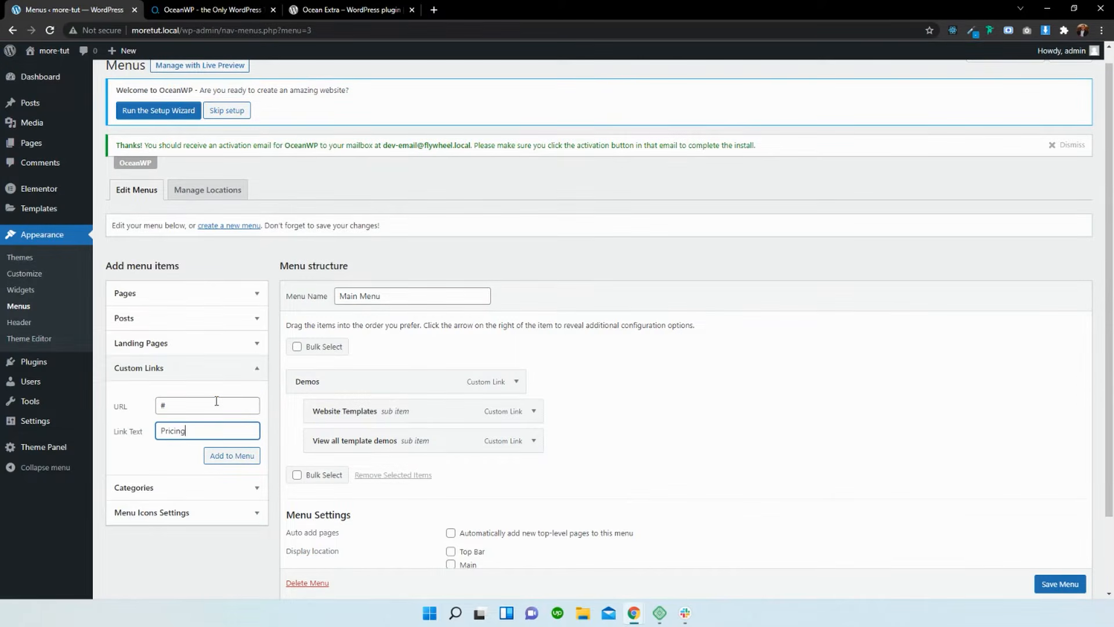
left_click(232, 456)
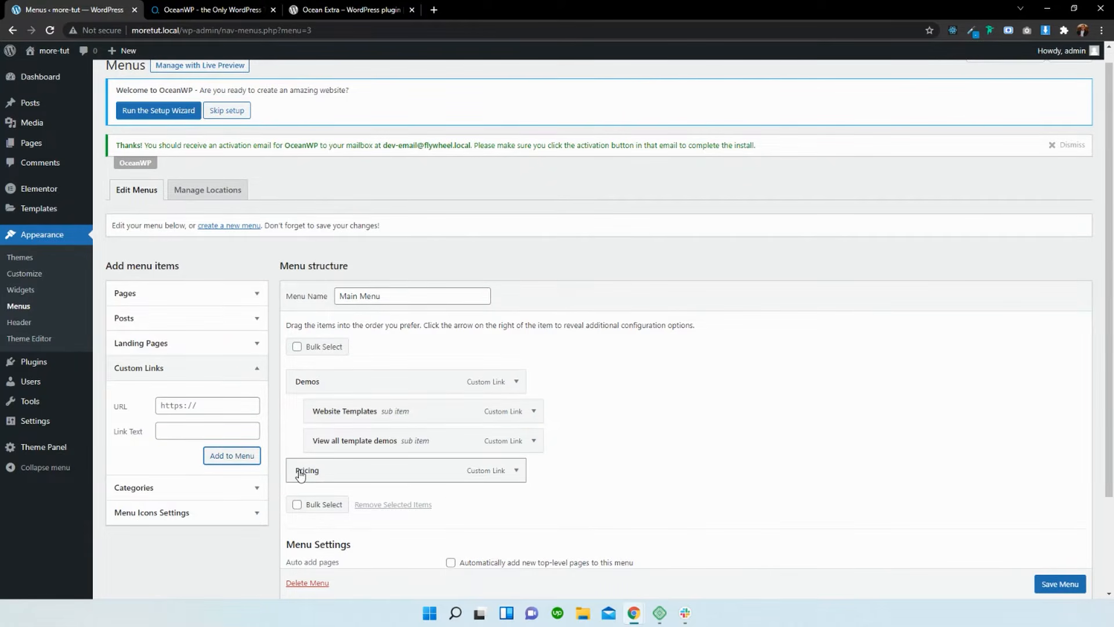
Step: Add a custom link labelled 6 Months with the URL # and nest it under Pricing
left_click(218, 399)
type("#")
key("Tab")
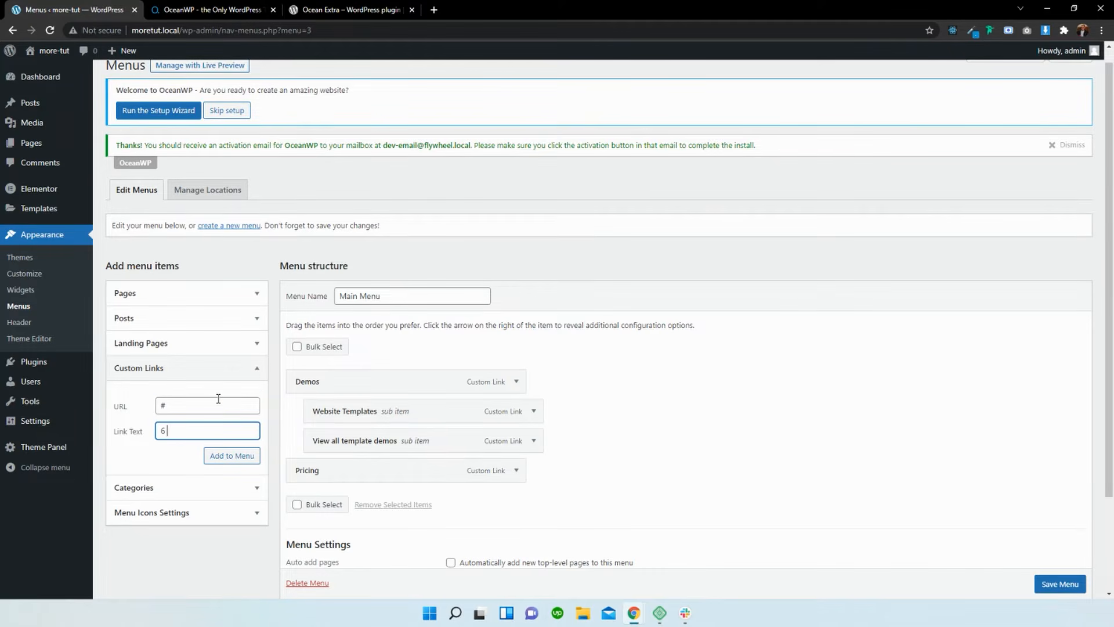
key("Return")
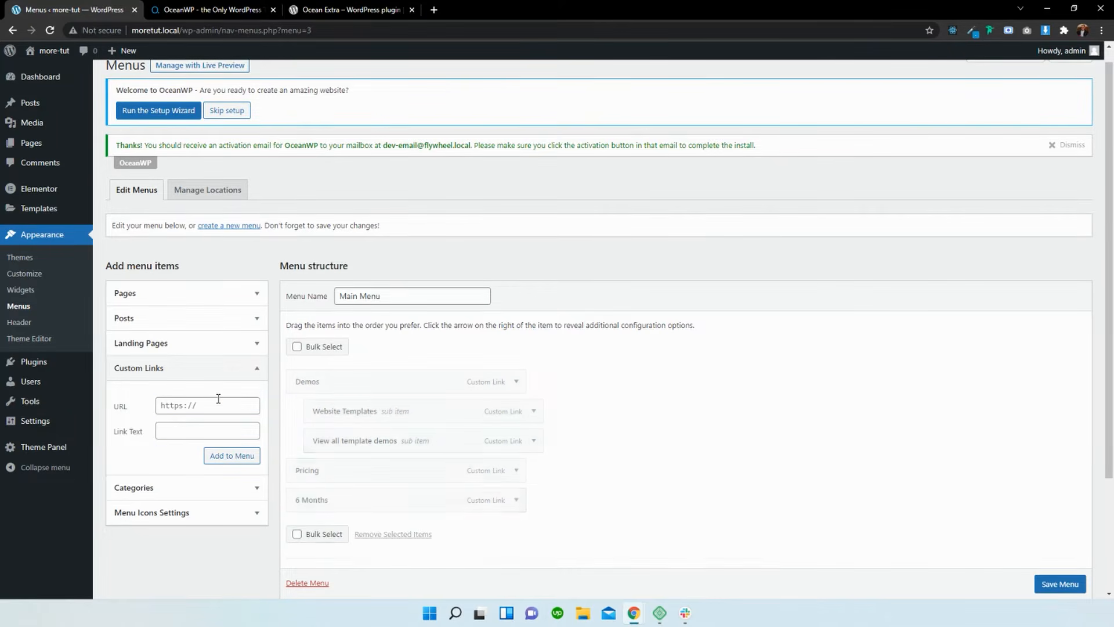
left_click_drag(321, 510, 351, 504)
Step: Add a custom link labelled 12 Months with the URL # and nest it under Pricing below 6 Months
triple_click(233, 406)
type("#")
key("Tab")
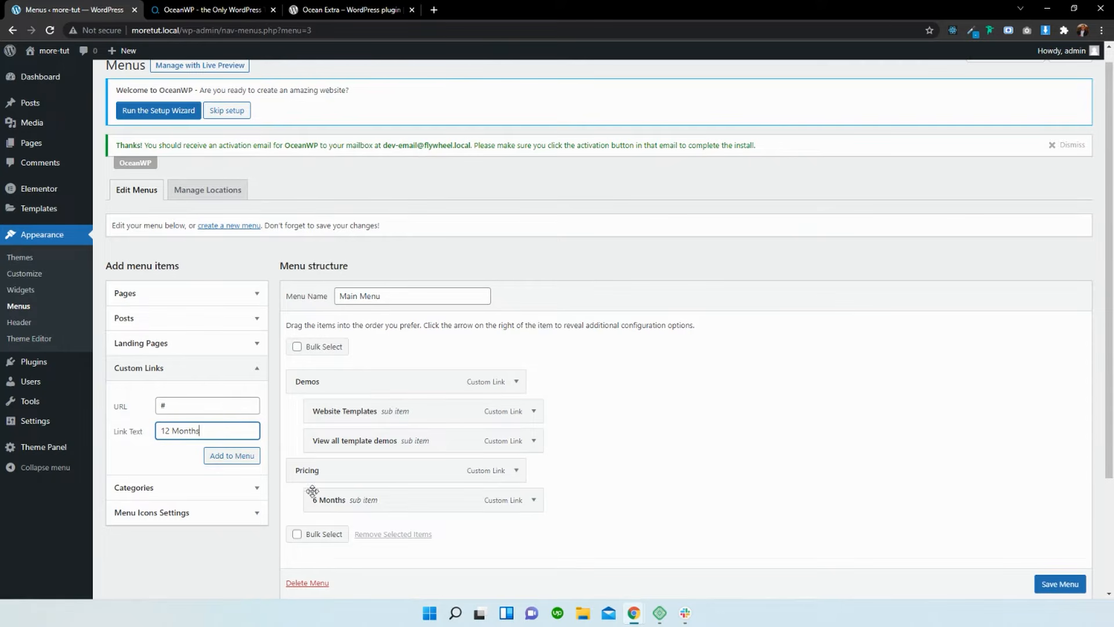
left_click(231, 452)
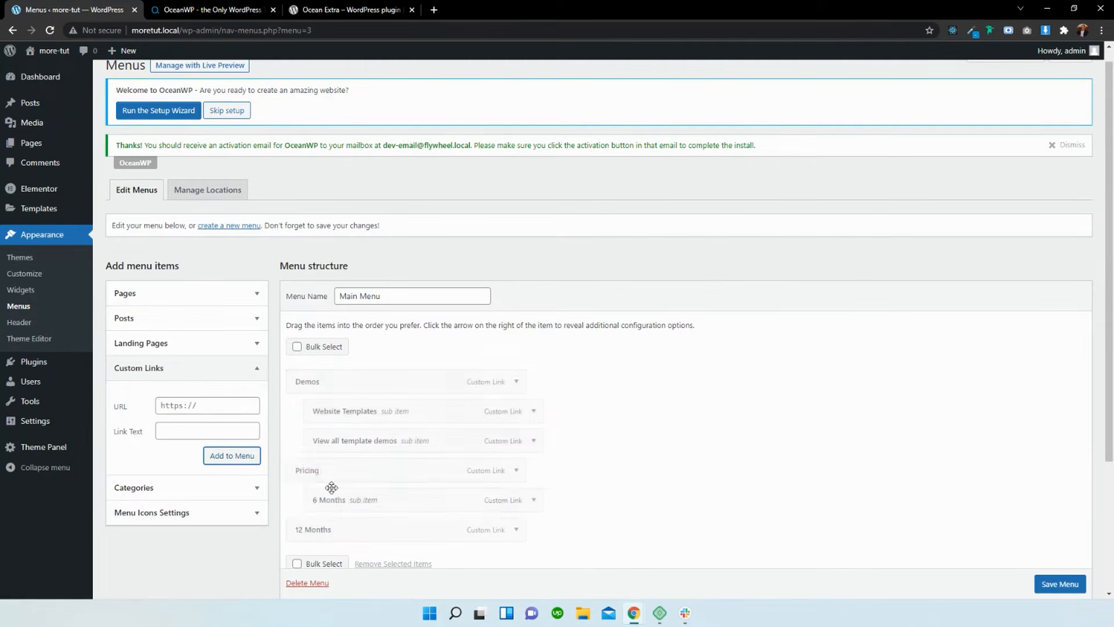
scroll(311, 464, "down", 3)
left_click_drag(317, 357, 336, 383)
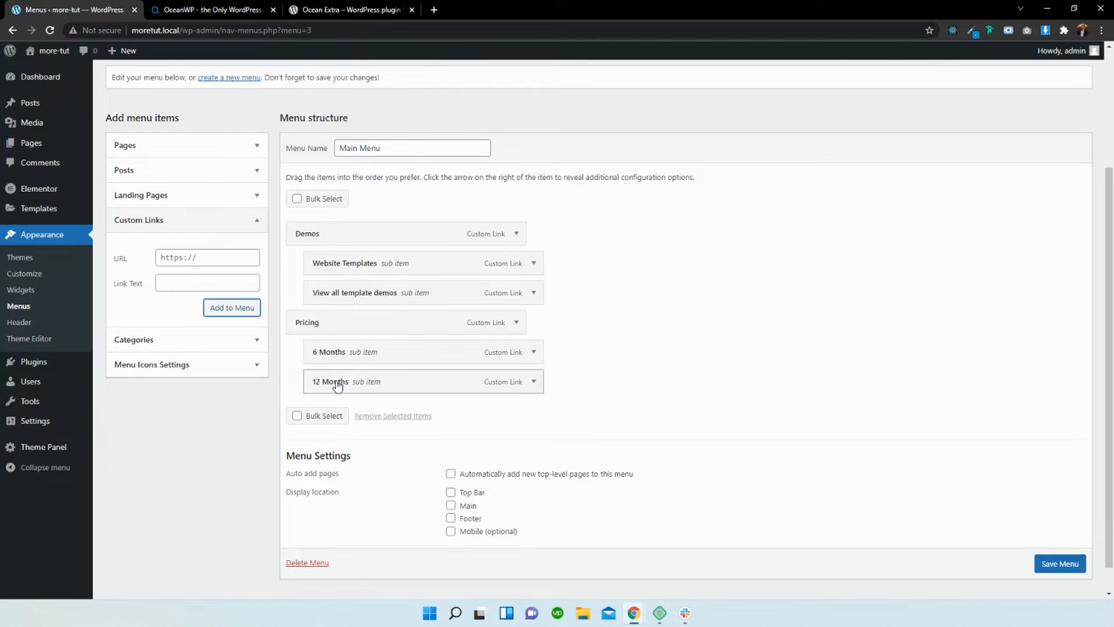
Step: Add a top-level custom link labelled Testimonials with the URL #, checking the OceanWP site's navigation for reference
left_click(226, 257)
type("#")
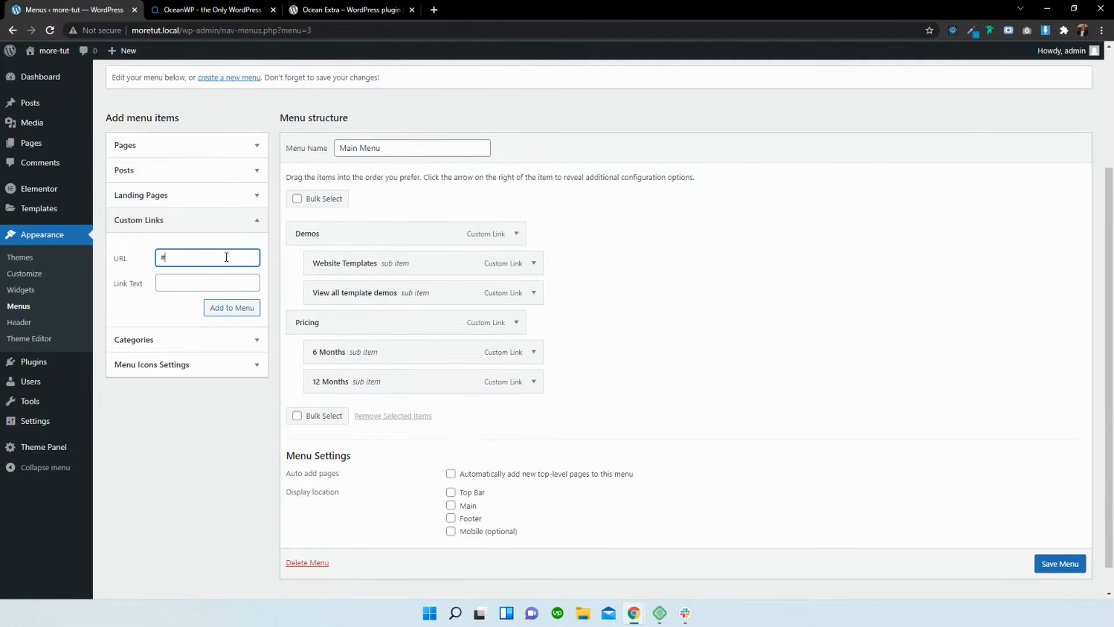
left_click(231, 10)
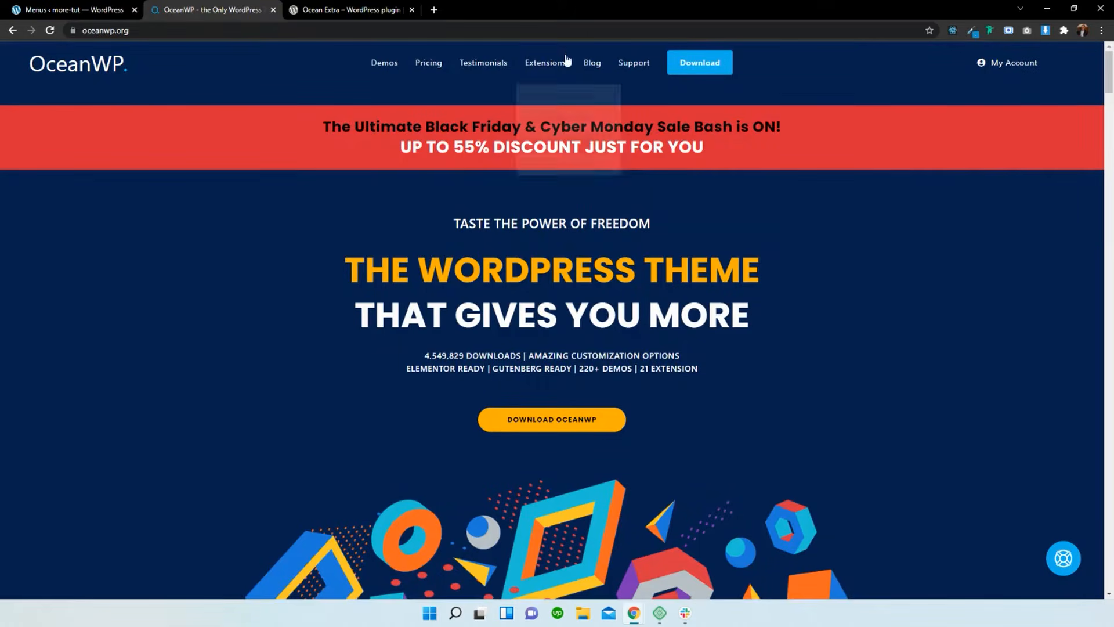
mouse_move(548, 65)
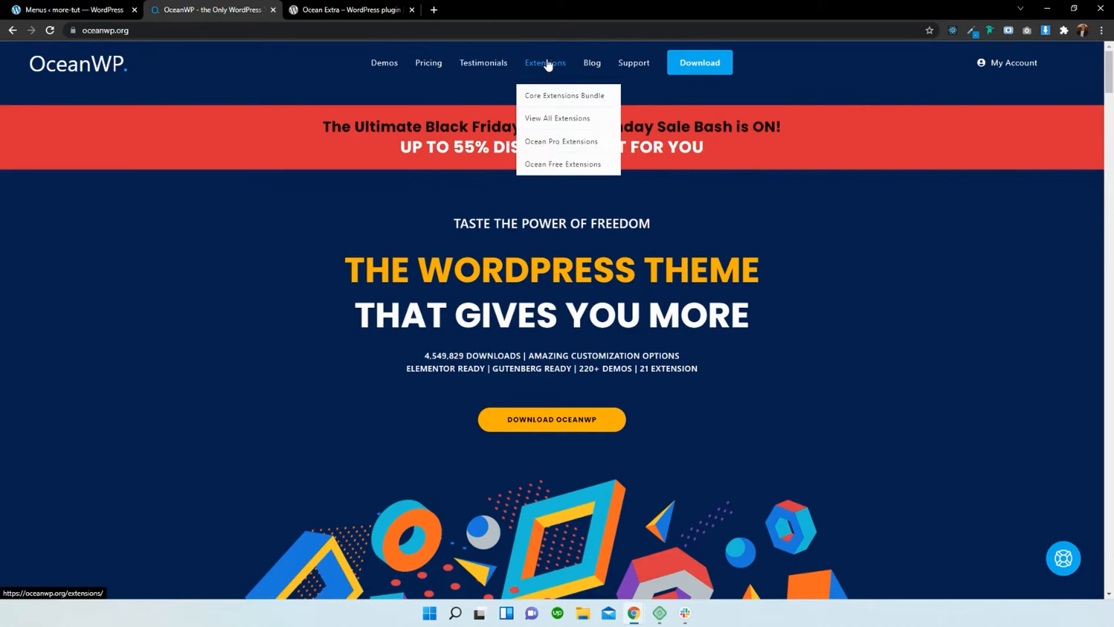
left_click(72, 10)
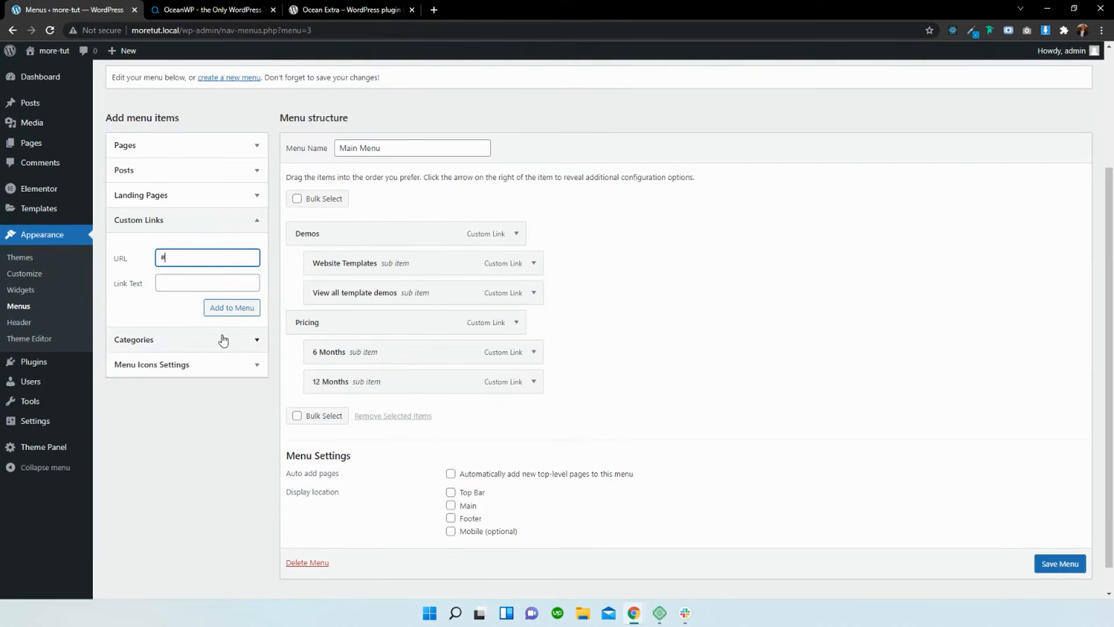
key("Tab")
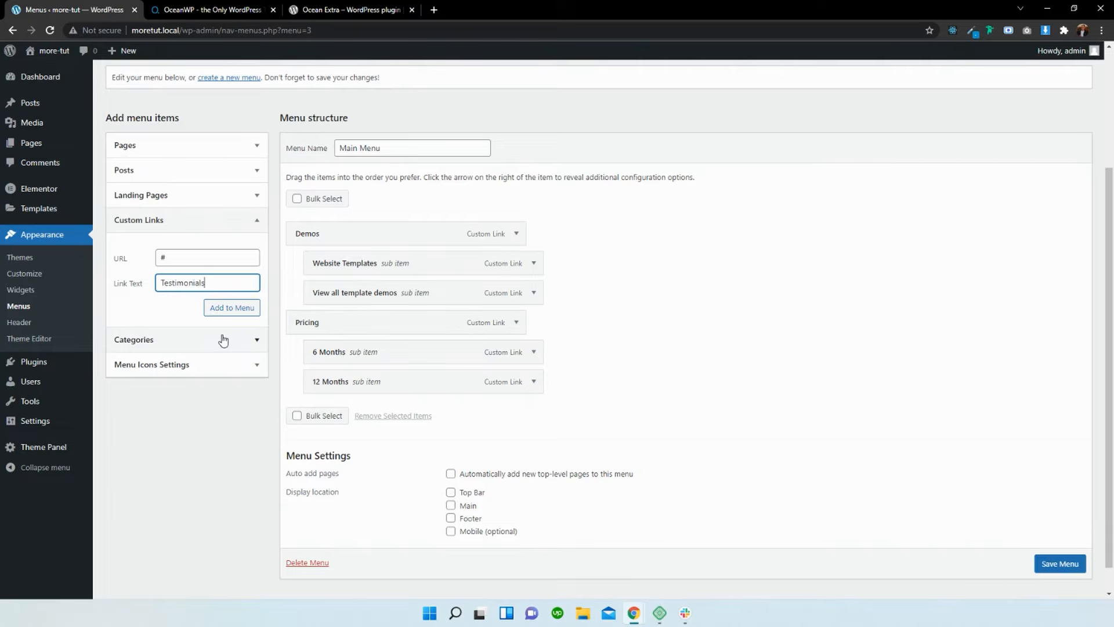
left_click(228, 308)
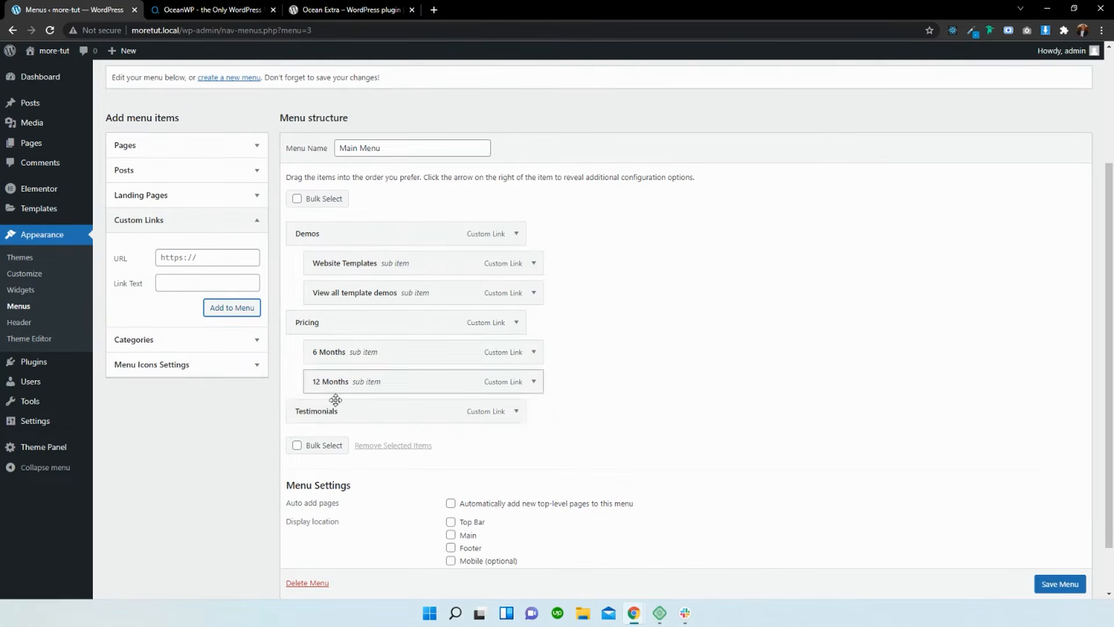
Step: Add a top-level custom link labelled Extentions with the URL # below Testimonials
triple_click(211, 253)
type("#")
key("Tab")
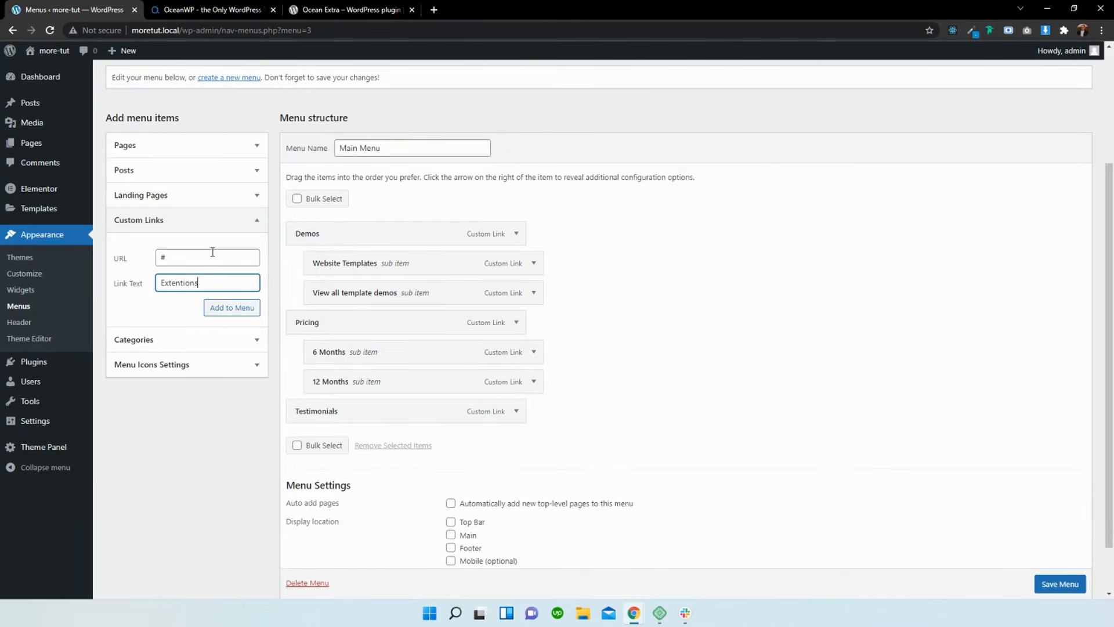
left_click(219, 301)
Step: Check the OceanWP site's Extensions dropdown, then add a custom link labelled Free with the URL # and nest it under Extentions
left_click(243, 10)
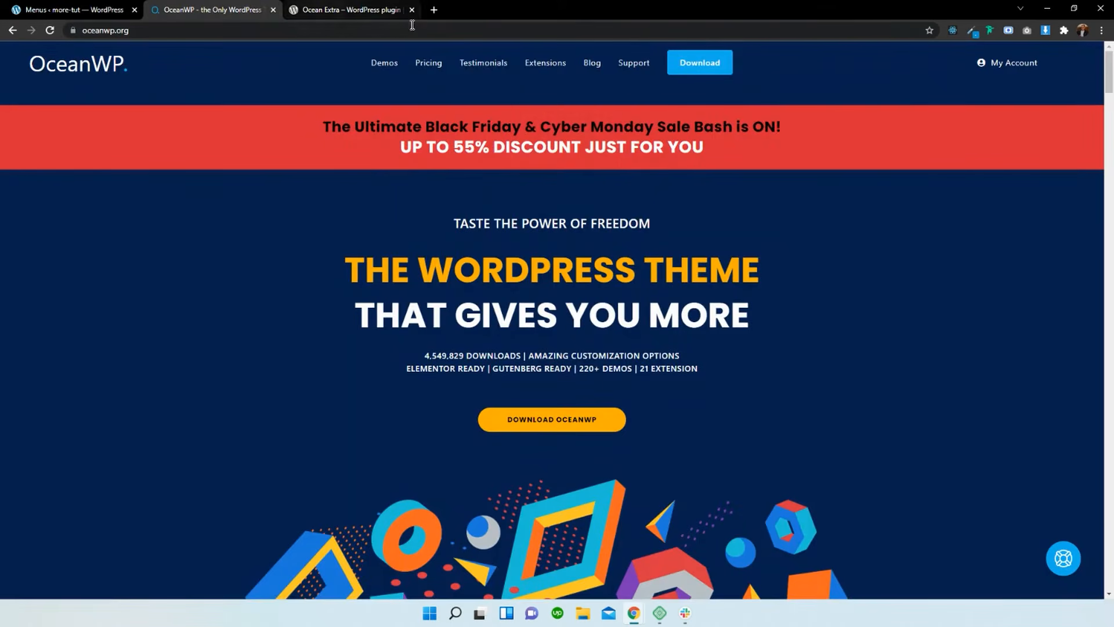
mouse_move(531, 63)
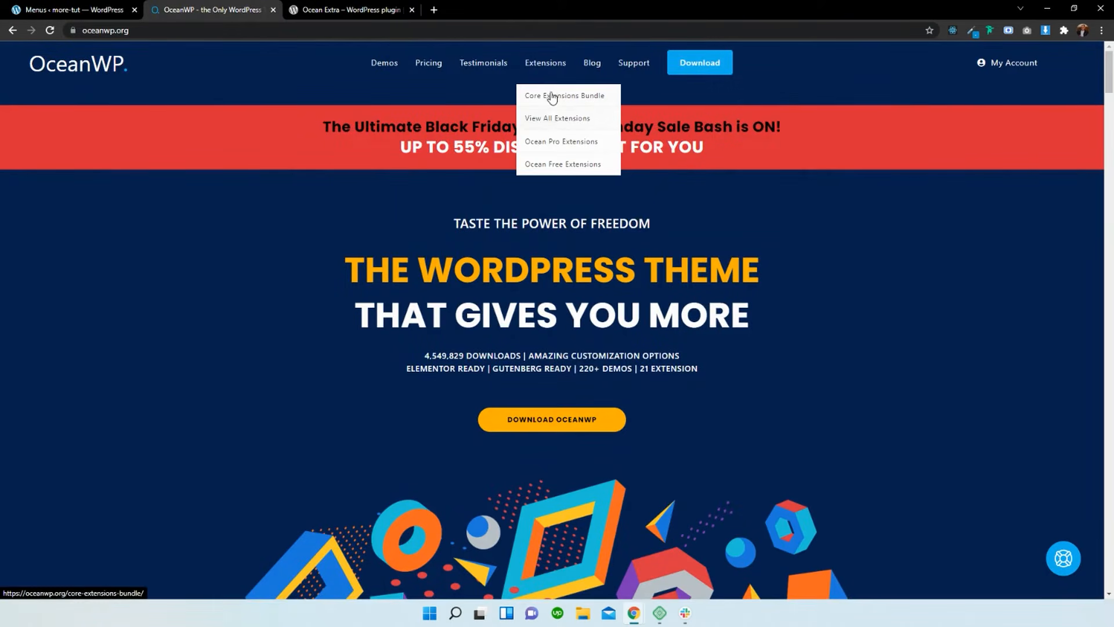
left_click(73, 10)
left_click(227, 257)
type("#")
key("Tab")
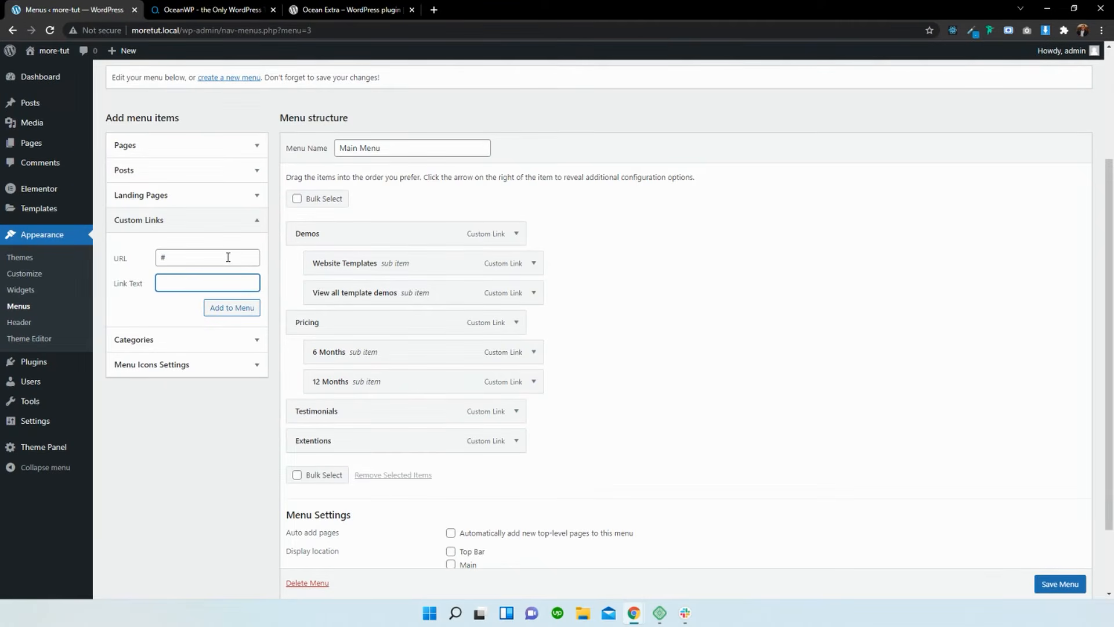
left_click(231, 307)
left_click_drag(311, 469, 334, 476)
Step: Add a custom link labelled Premium with the URL # and nest it under Extentions below Free
left_click(225, 265)
type("#")
key("Tab")
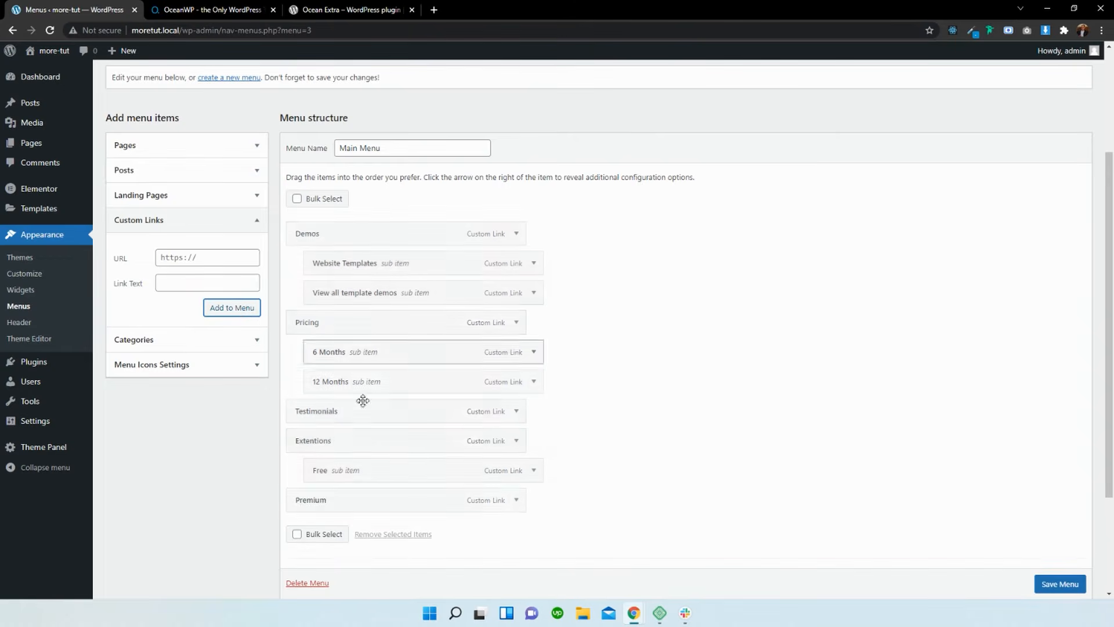
left_click_drag(330, 500, 347, 501)
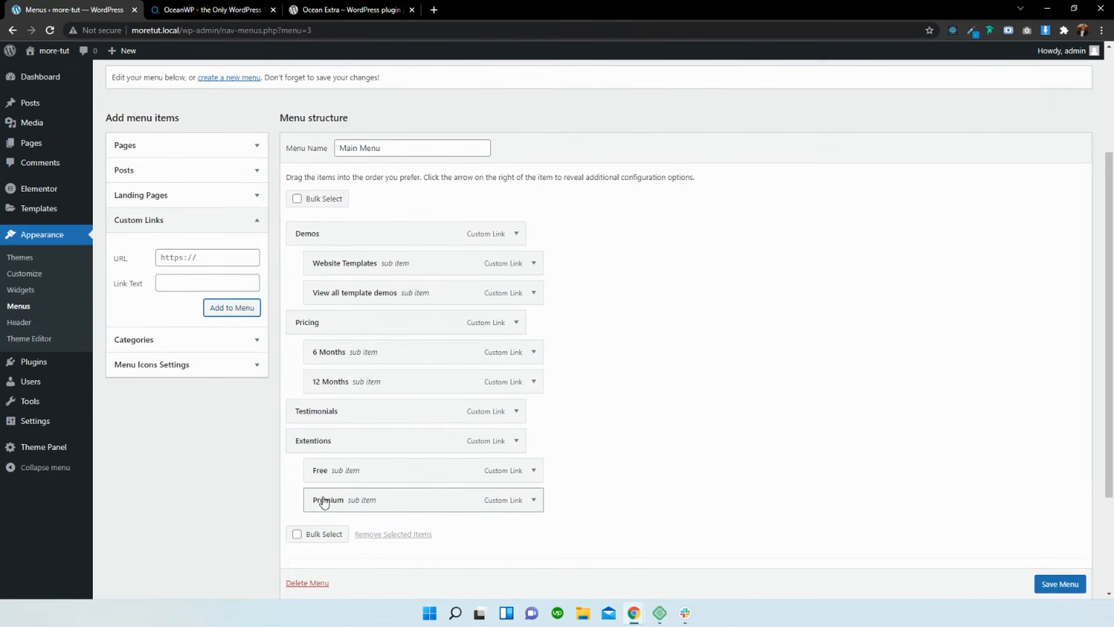
Step: Add a custom link labelled Surprise with the URL # and nest it one level deeper as a sub item of Premium
left_click(211, 256)
type("#")
key("Tab")
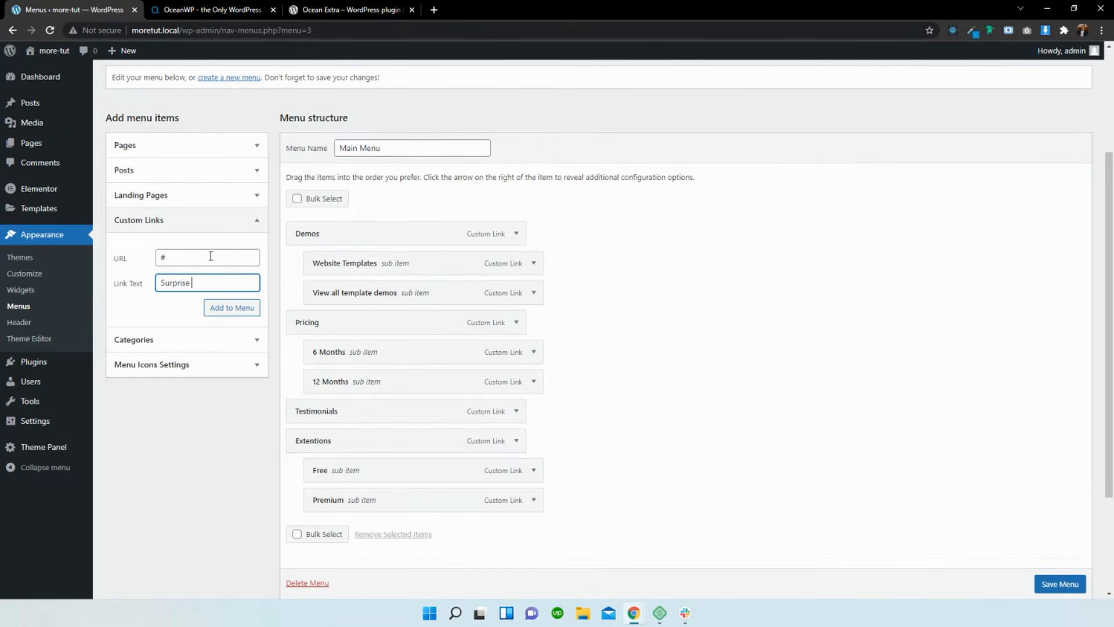
left_click(221, 308)
scroll(336, 470, "down", 2)
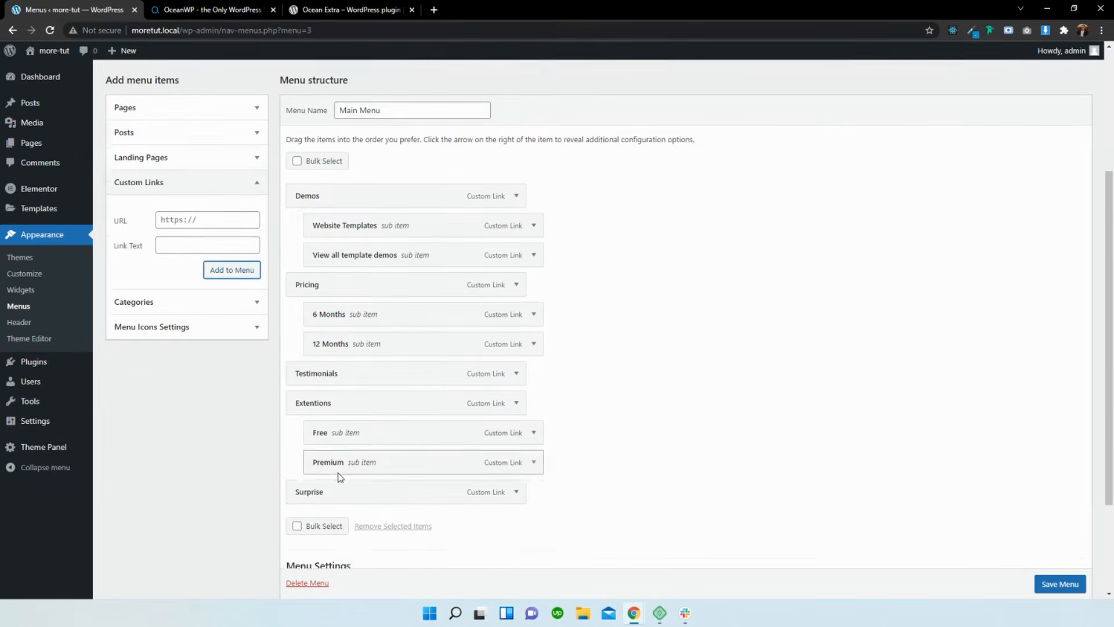
left_click_drag(316, 414, 349, 416)
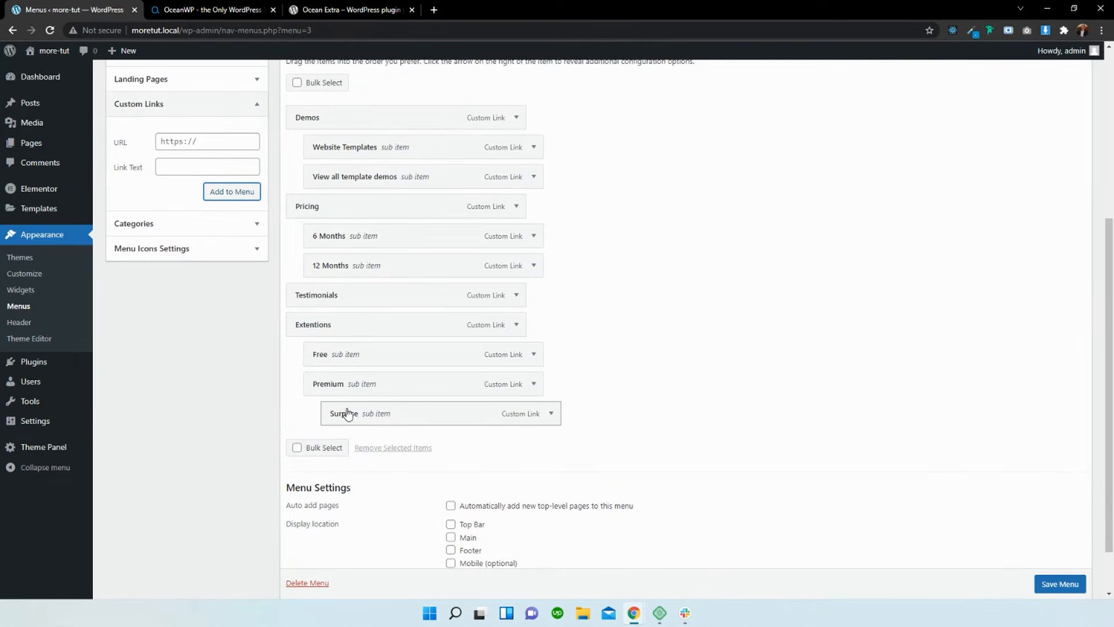
Step: Add a top-level custom link labelled Contact Us with the URL # at the end of the menu
left_click(204, 142)
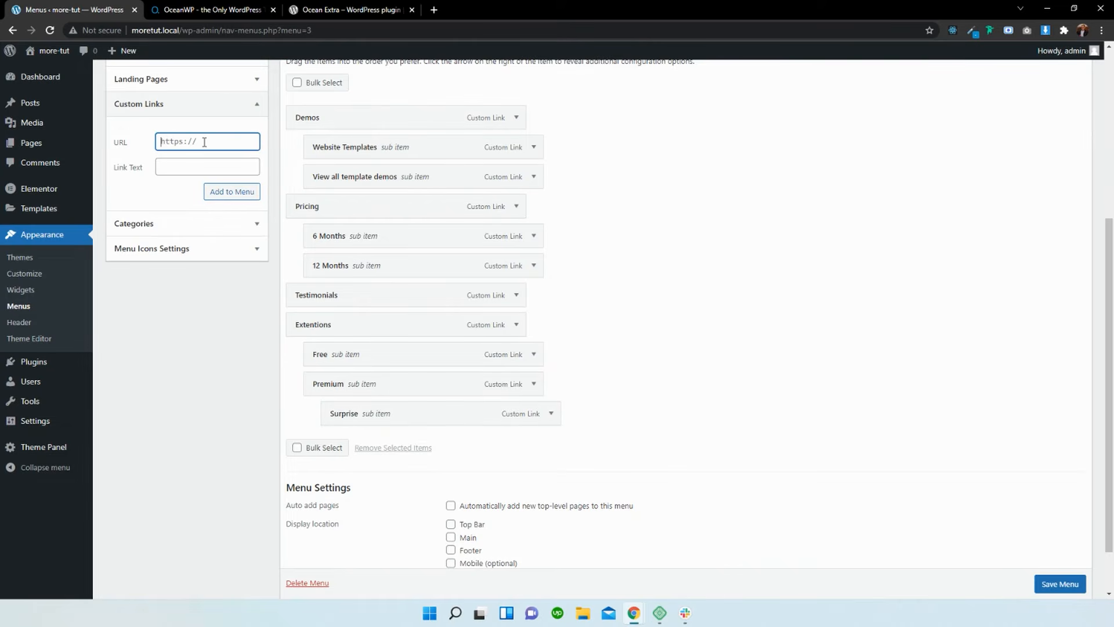
key("ctrl+a")
type("#")
key("Tab")
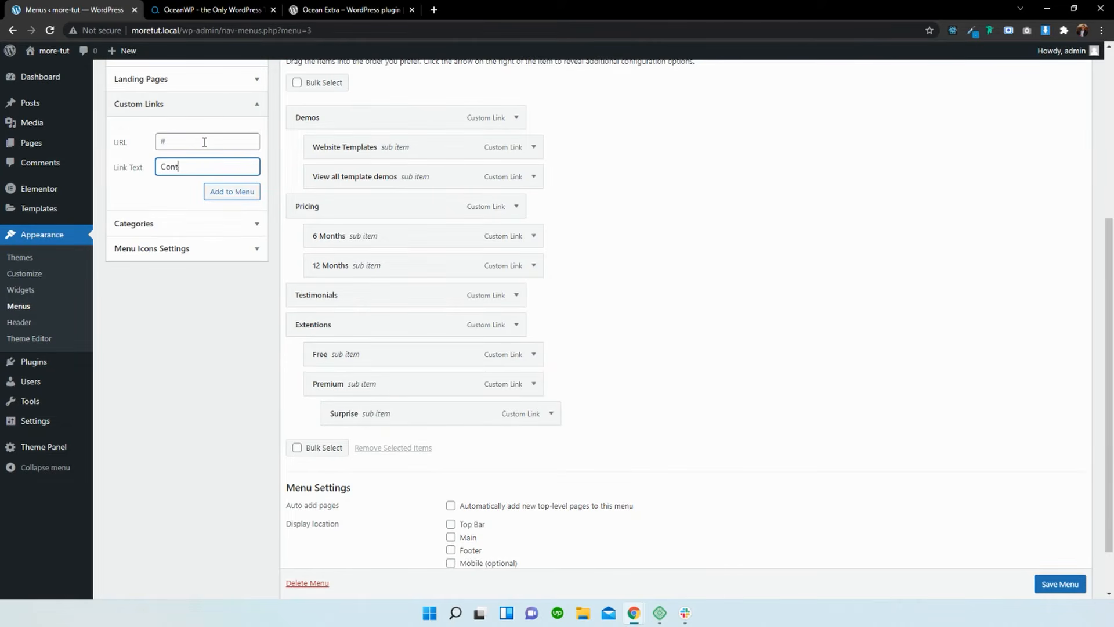
left_click(231, 191)
Step: Review the complete menu structure and save Main Menu
scroll(450, 172, "up", 1)
scroll(447, 164, "down", 1)
scroll(420, 183, "up", 2)
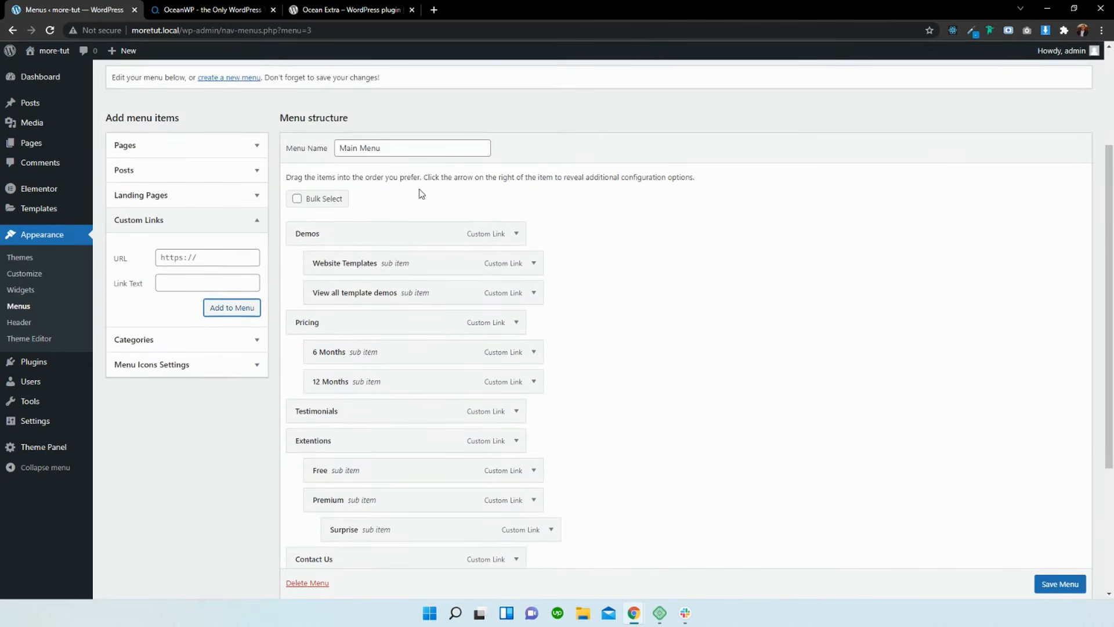
scroll(421, 192, "down", 2)
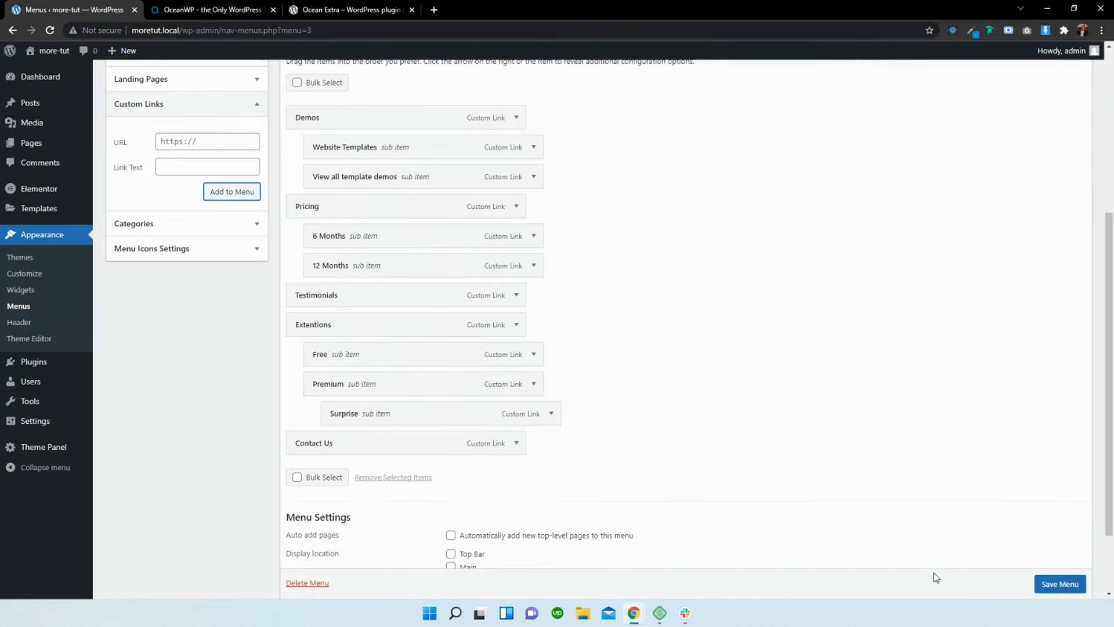
left_click(1049, 585)
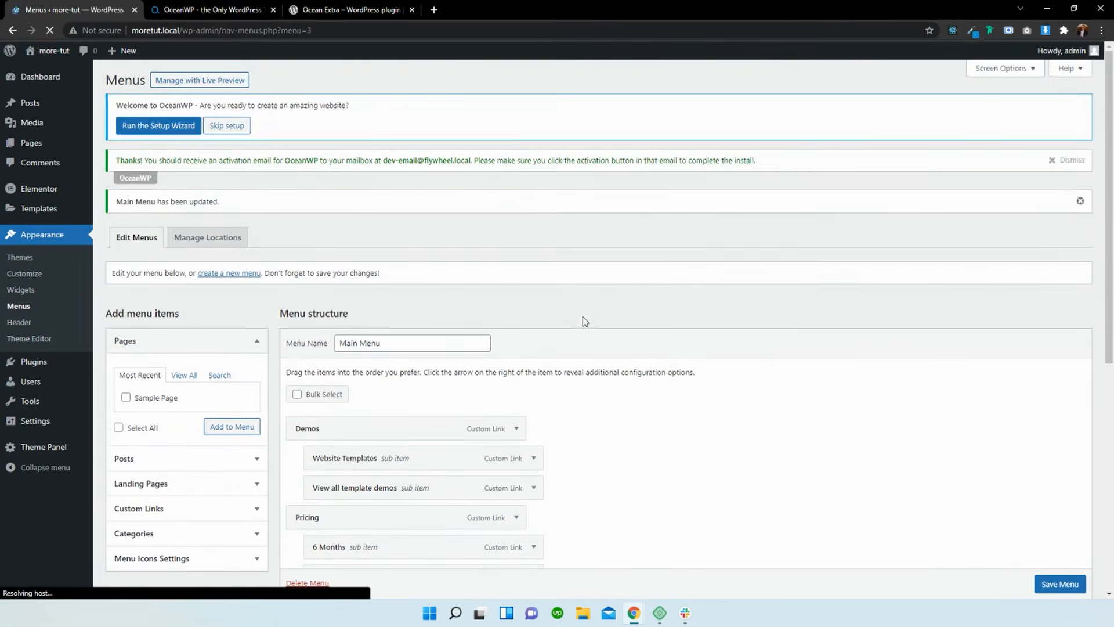
scroll(768, 272, "down", 2)
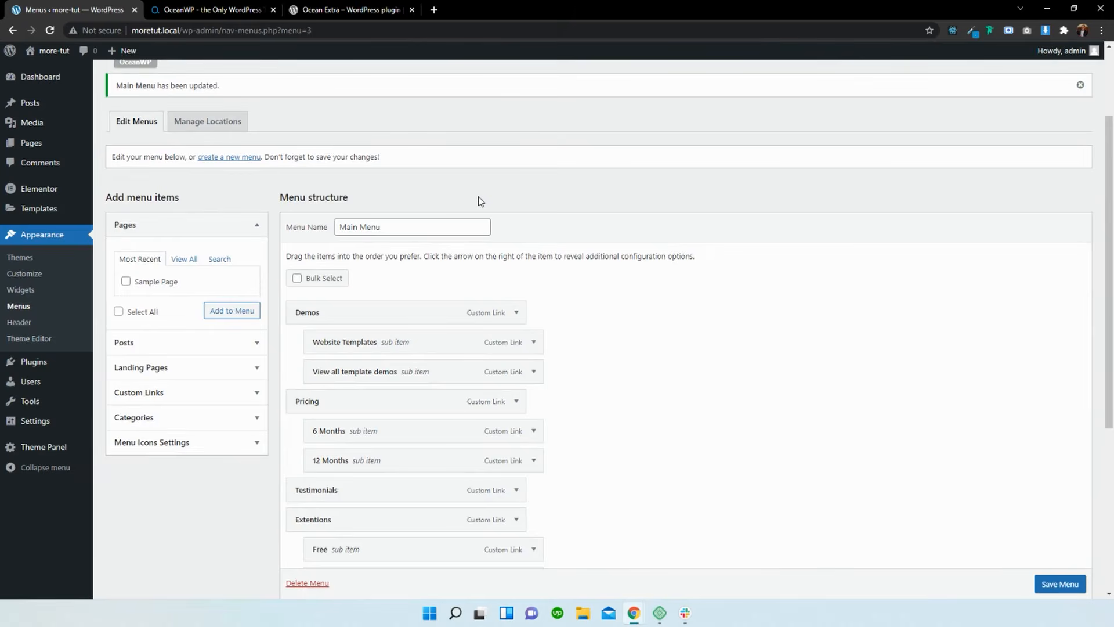
scroll(476, 193, "up", 2)
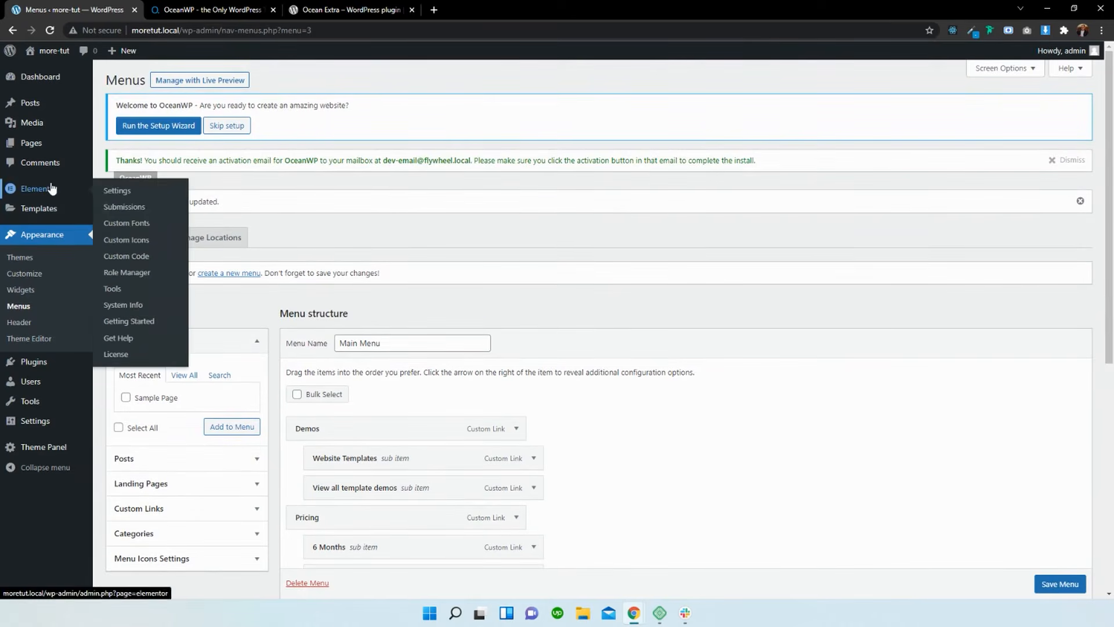
Step: Create a new page titled Test Page and publish it
mouse_move(49, 143)
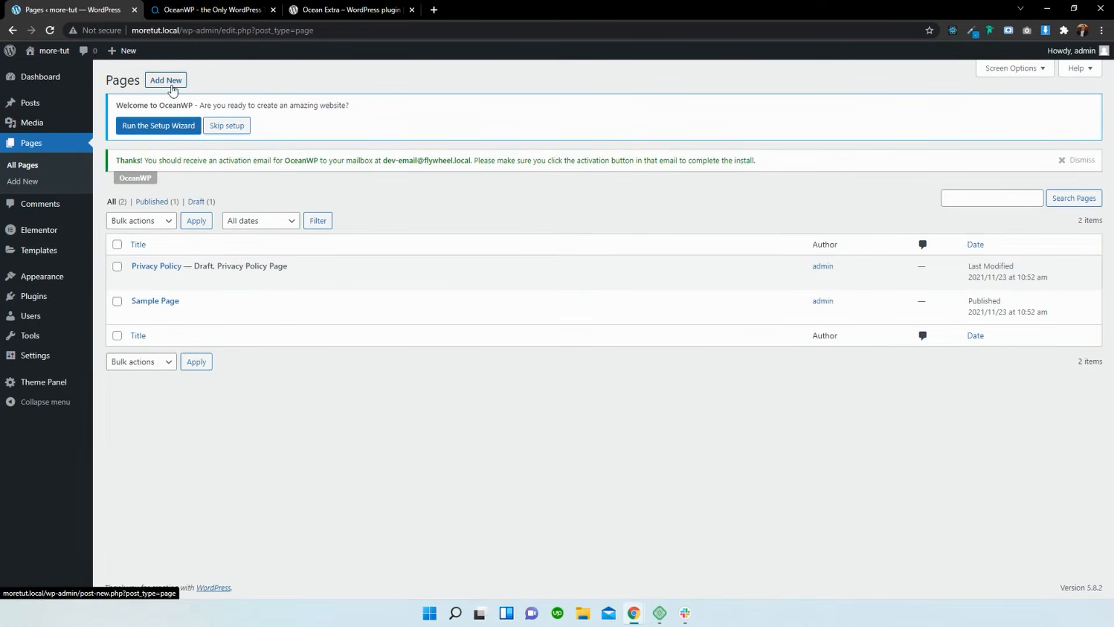
left_click(172, 82)
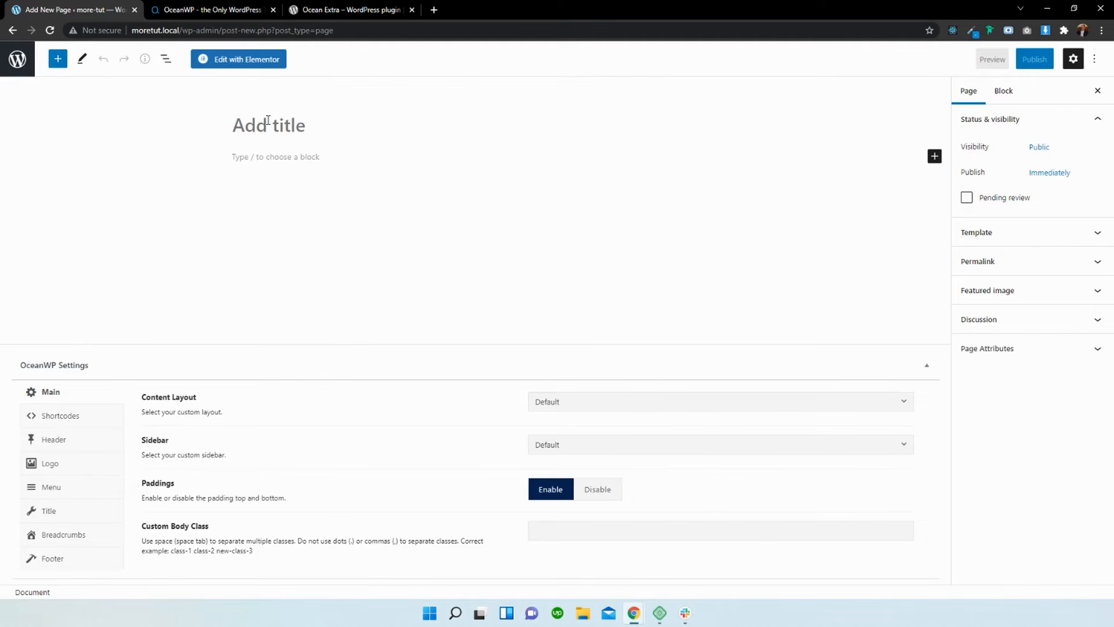
type("Test Page")
left_click(1034, 58)
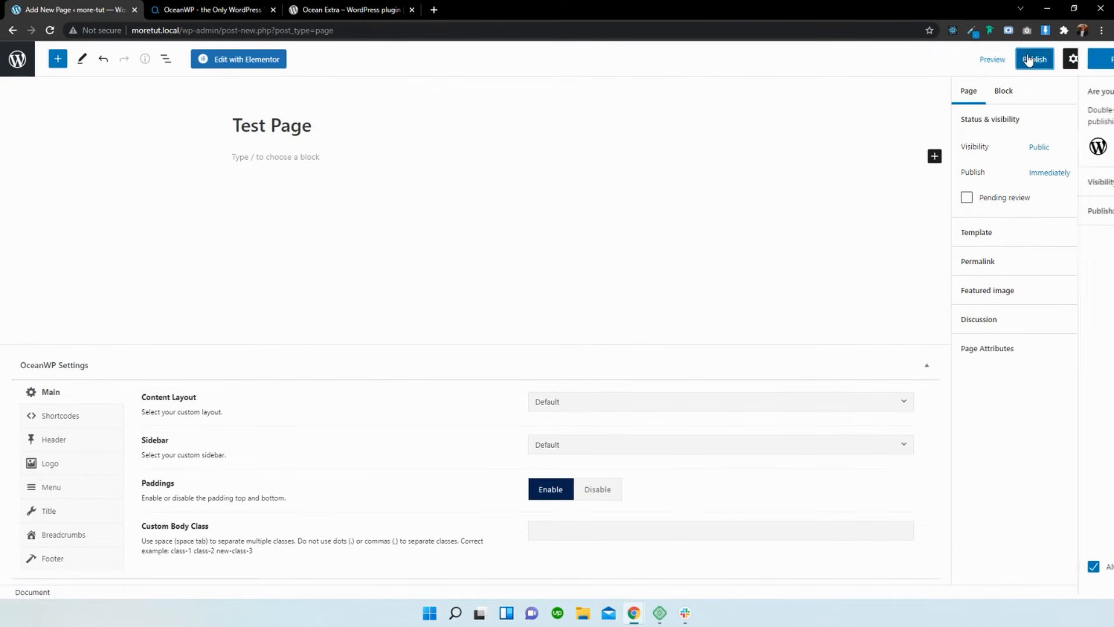
left_click(987, 59)
Step: Open Test Page in the Elementor editor and set its page layout to Elementor Canvas
left_click(278, 59)
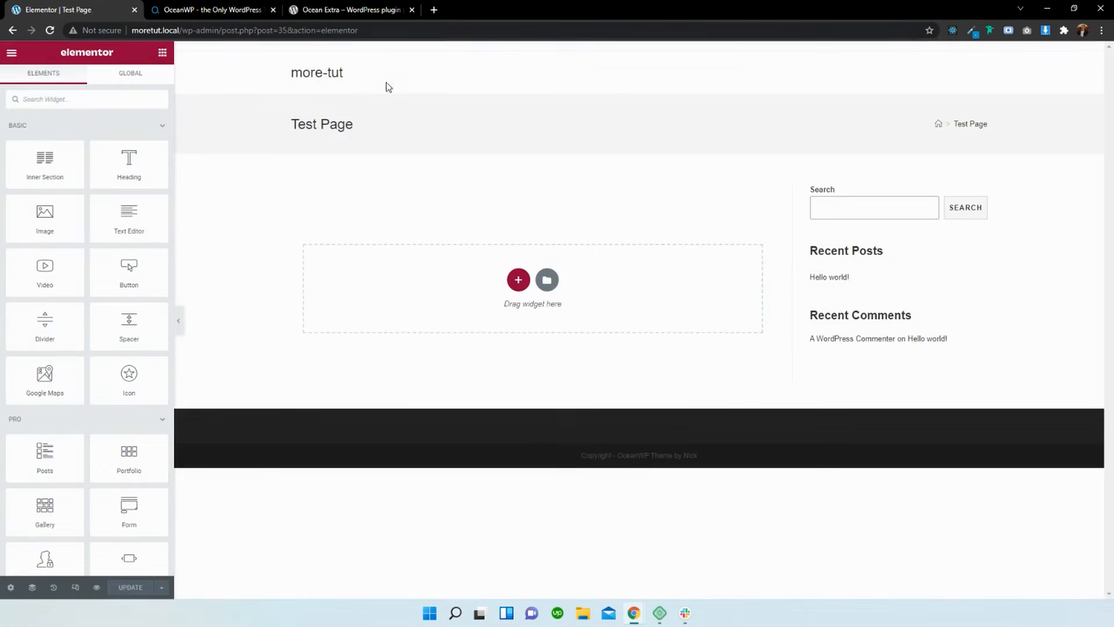
left_click(11, 588)
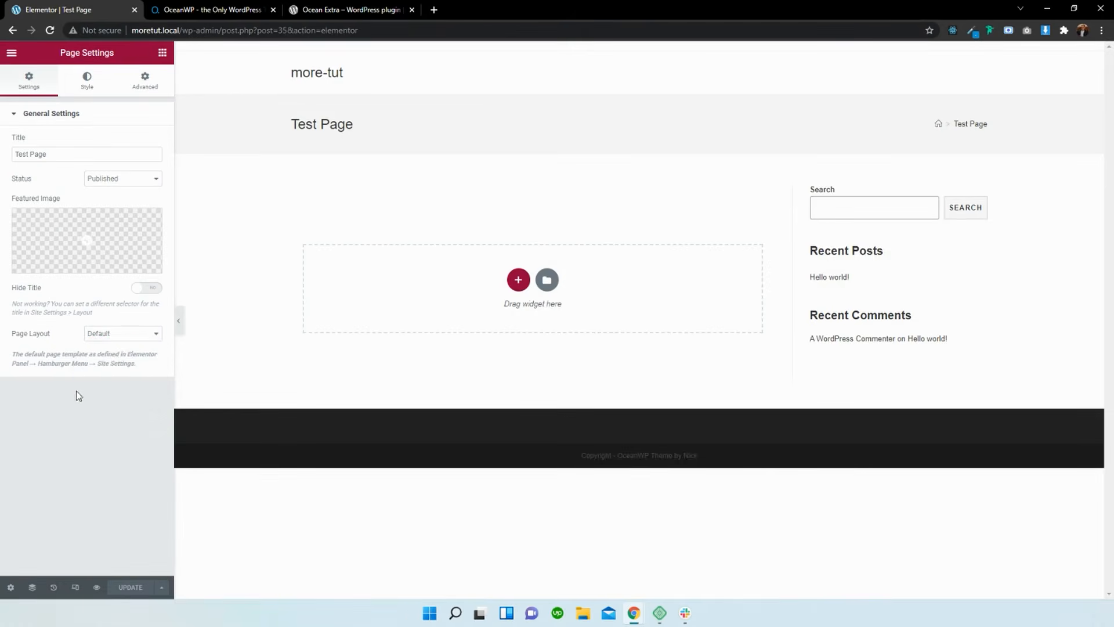
left_click(116, 339)
left_click(110, 361)
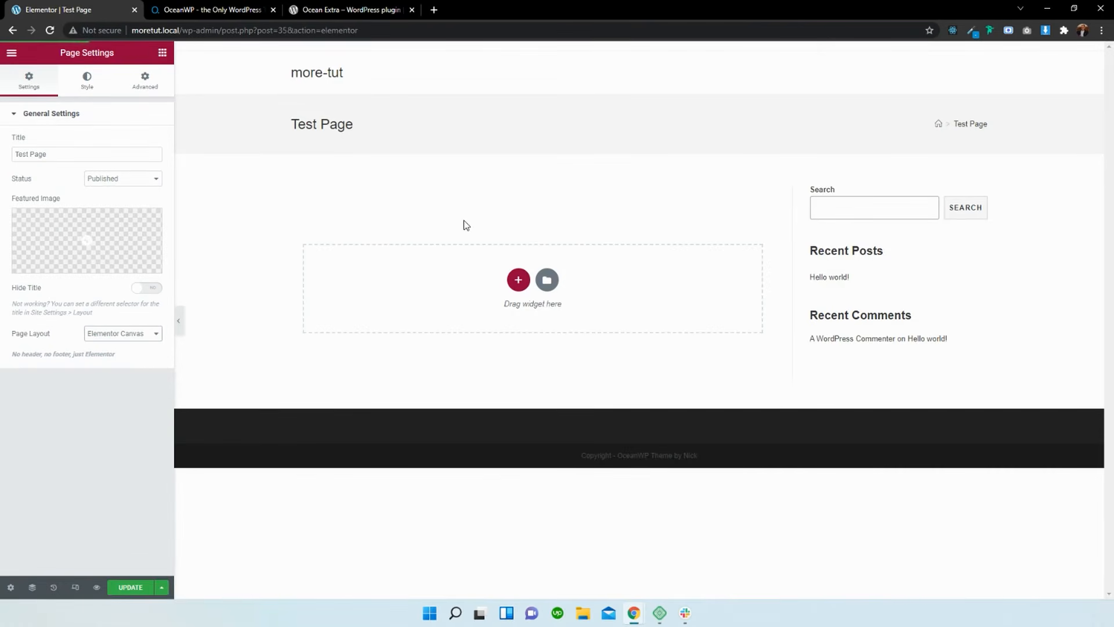
left_click(203, 9)
left_click(103, 5)
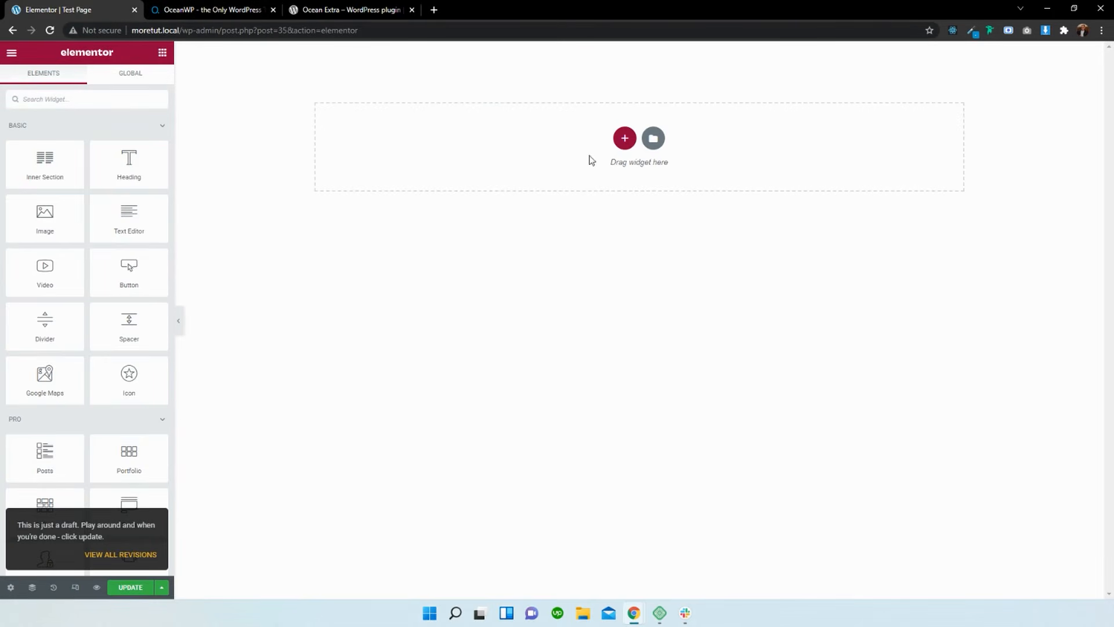
Step: Add a single-column section to the page and set its content width to Full Width
left_click(627, 139)
left_click(502, 175)
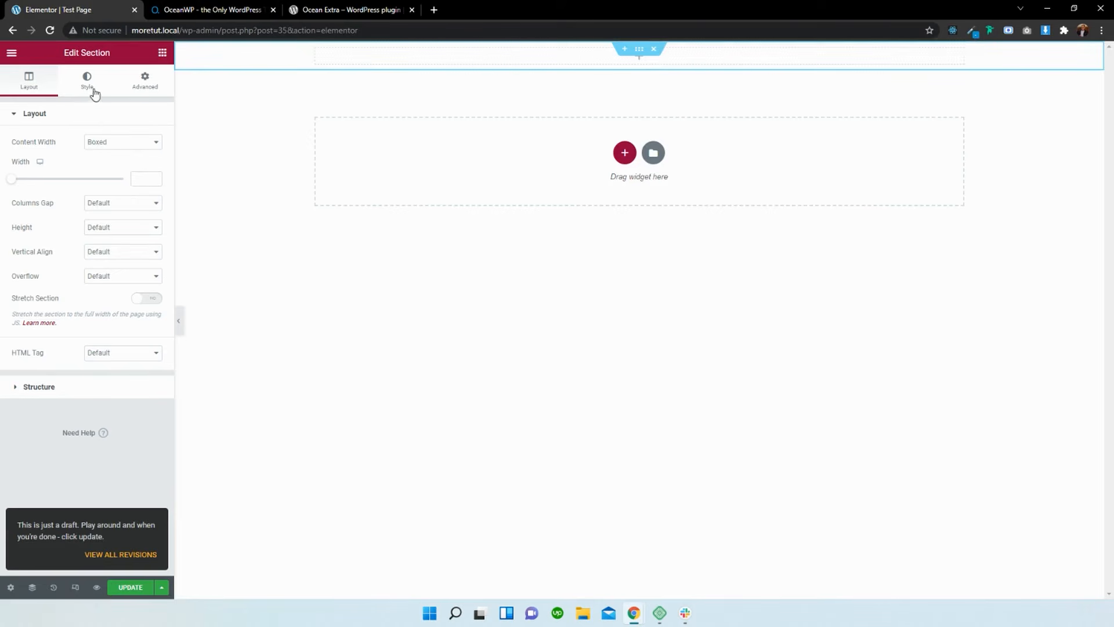
left_click(119, 142)
left_click(110, 161)
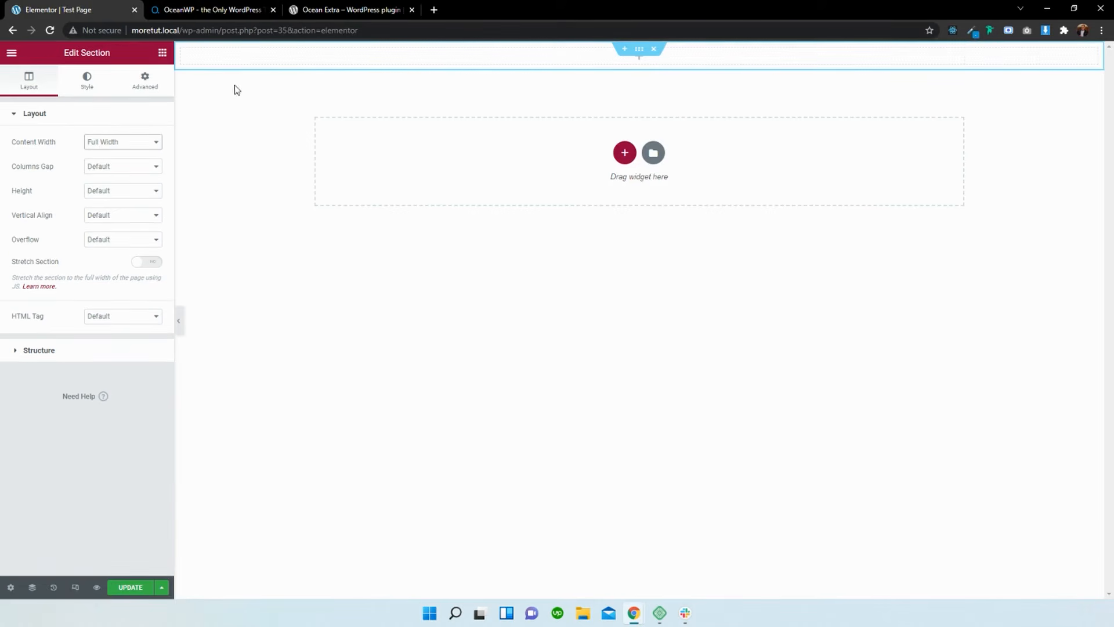
Step: Unlink the section's padding values and set its right and left padding to 10%
left_click(145, 81)
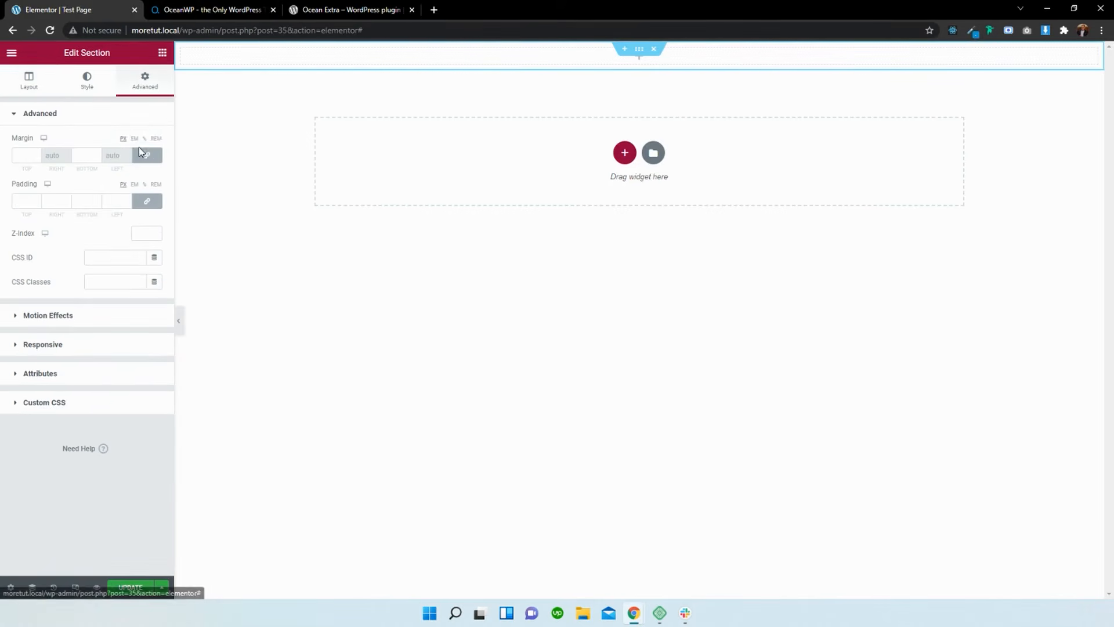
left_click(147, 200)
left_click(58, 199)
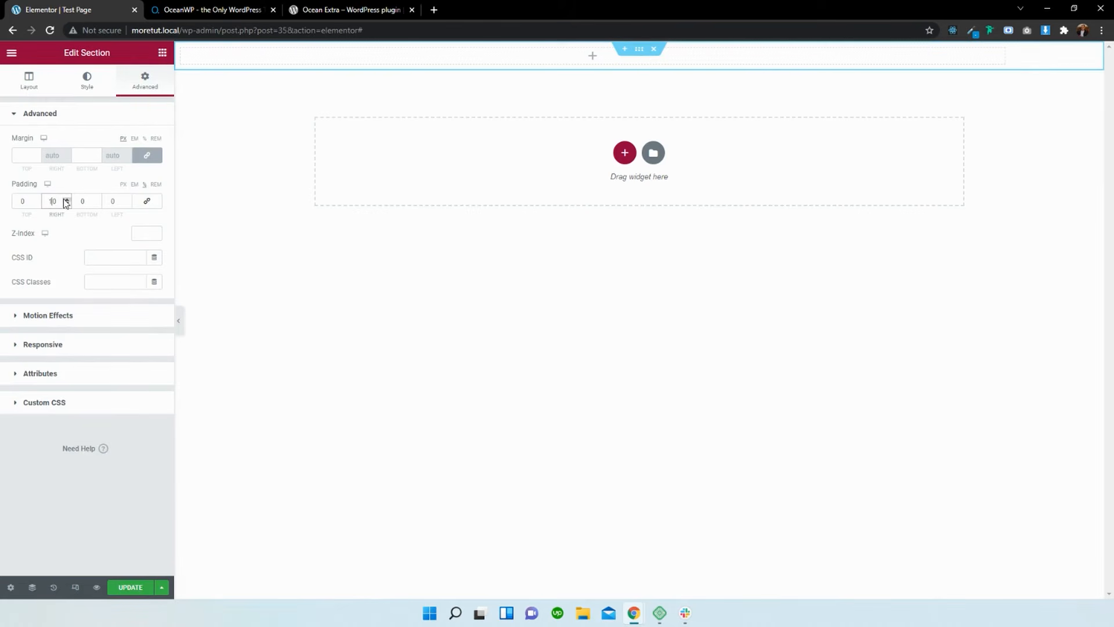
type("10")
left_click(115, 199)
Step: Find the Nav Menu widget with the search term "nav" and place it in the new section
left_click(163, 53)
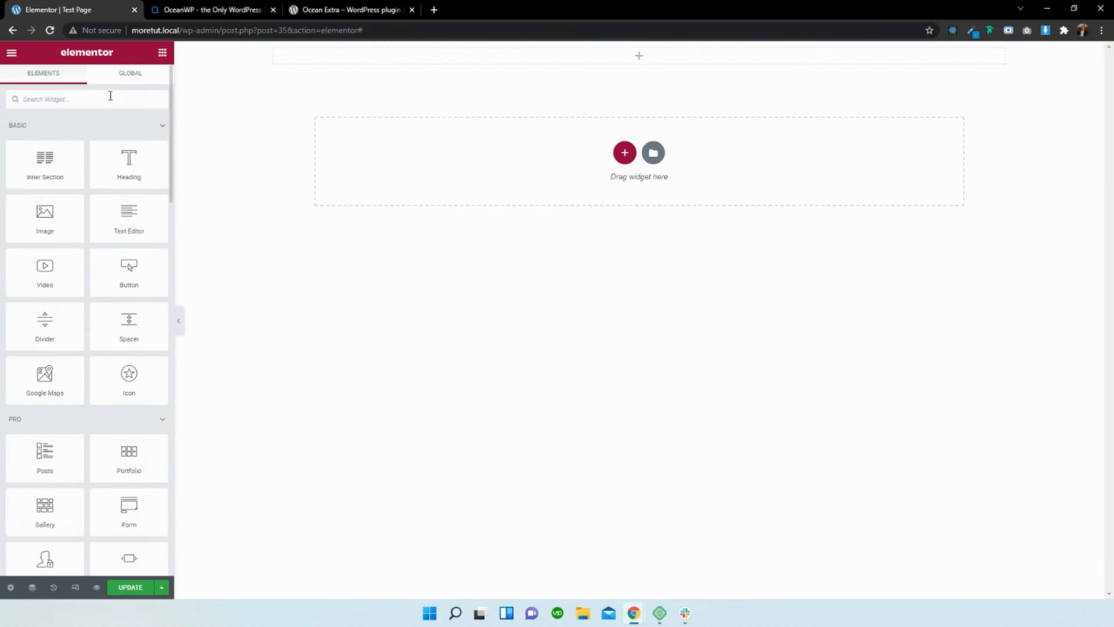
type("nav")
left_click_drag(20, 206, 624, 65)
mouse_move(357, 63)
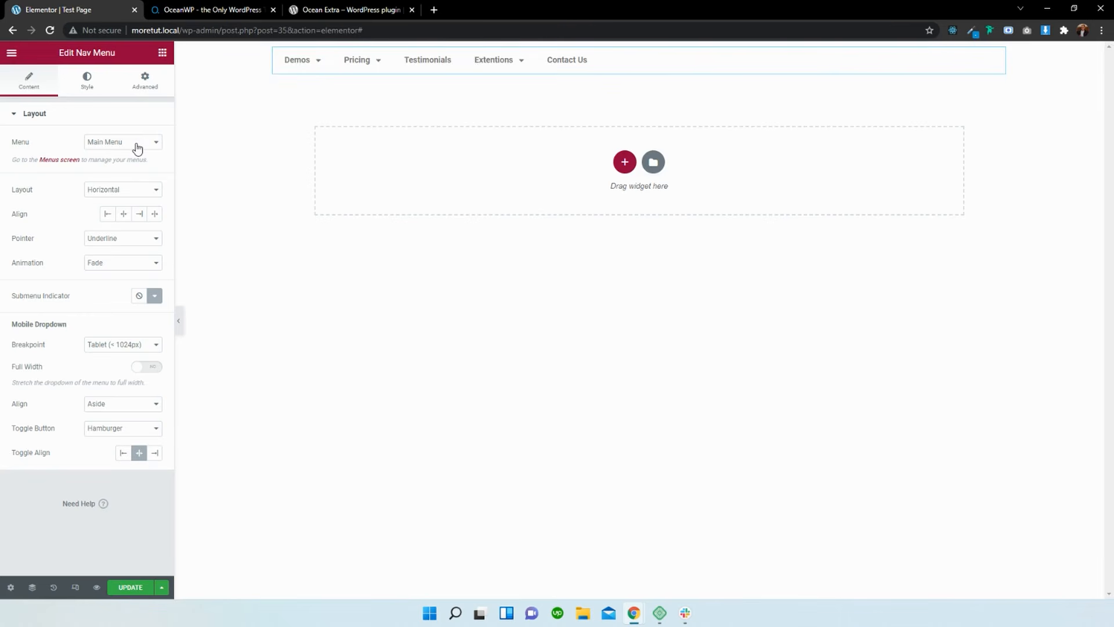
Step: Center-align the menu items and give their section a minimum height of 184 px
left_click(123, 216)
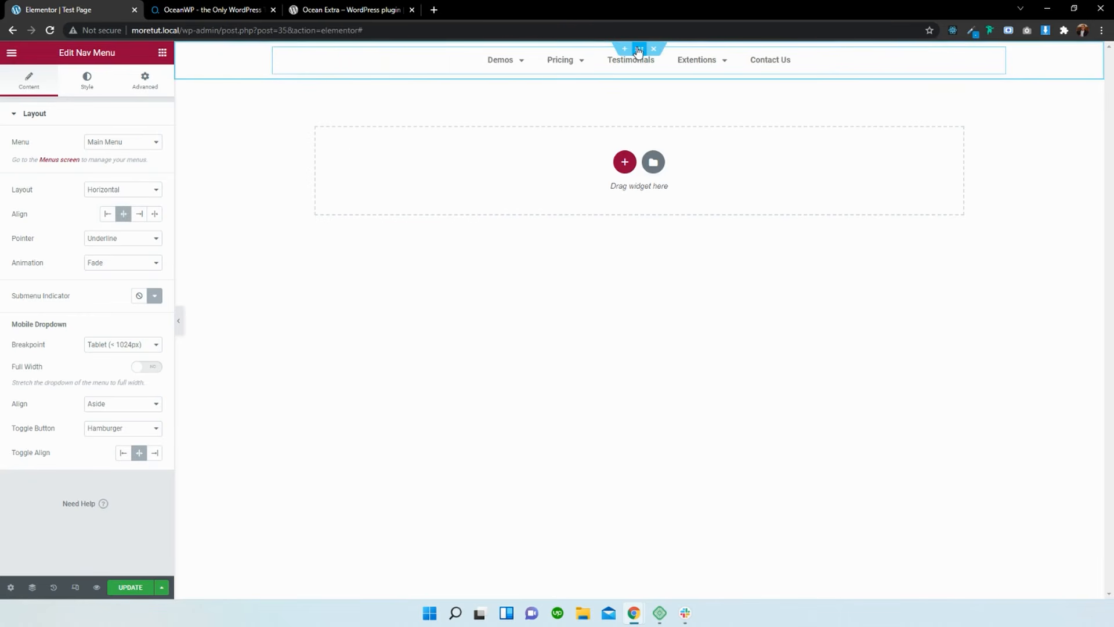
left_click(639, 49)
left_click(39, 93)
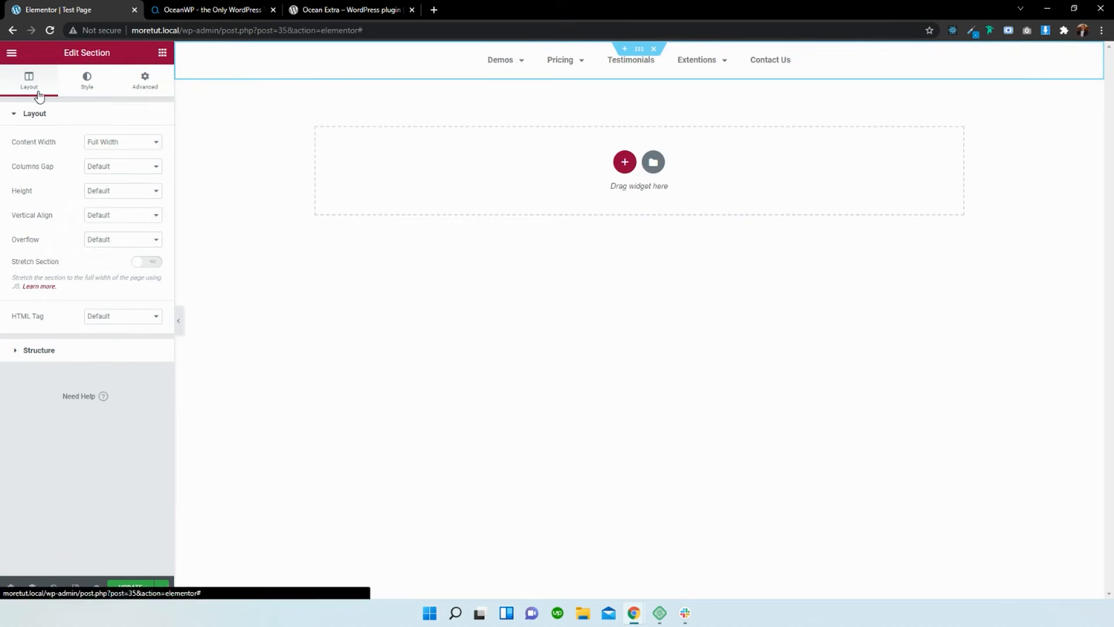
left_click(103, 189)
key("Escape")
left_click(108, 220)
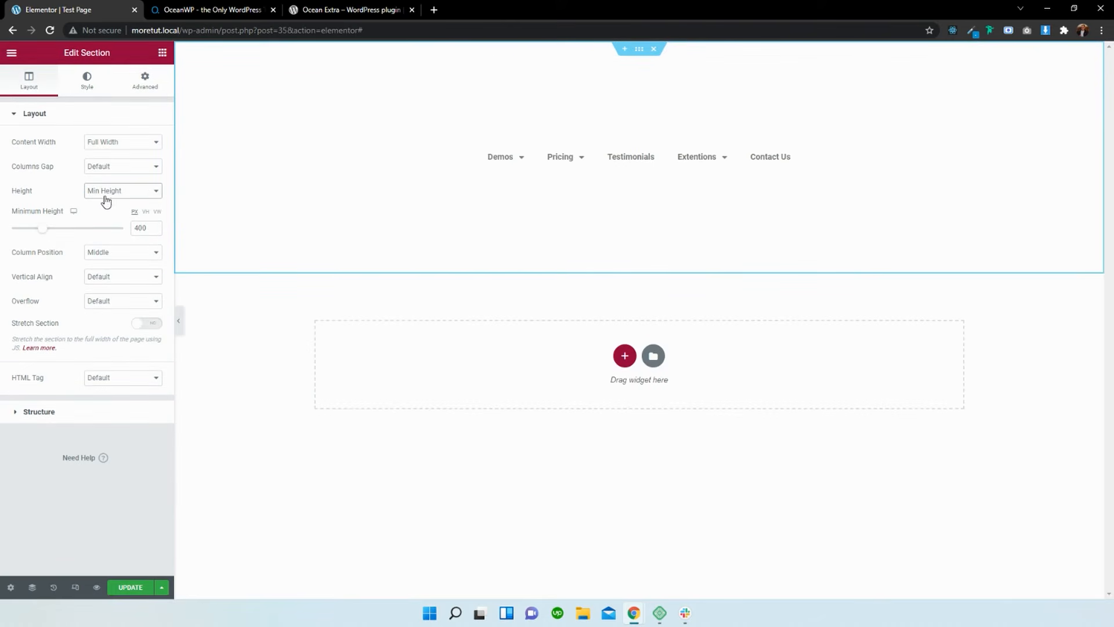
left_click_drag(53, 233, 29, 234)
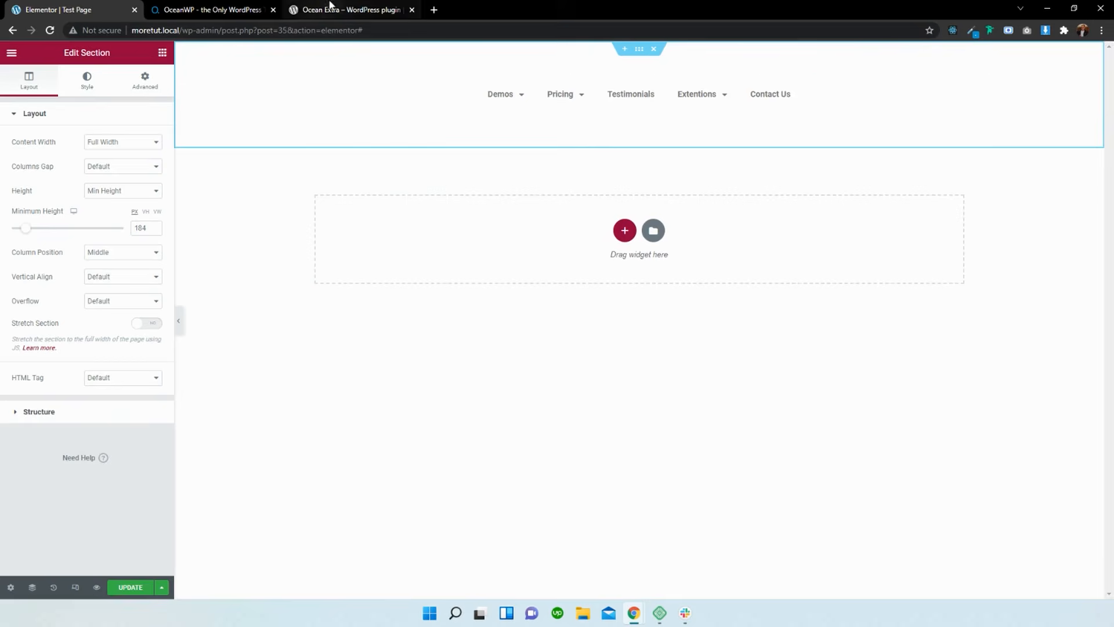
Step: Switch to the OceanWP site and copy the dark blue of its header with the color picker extension
left_click(256, 10)
left_click(953, 32)
left_click(928, 43)
left_click(785, 92)
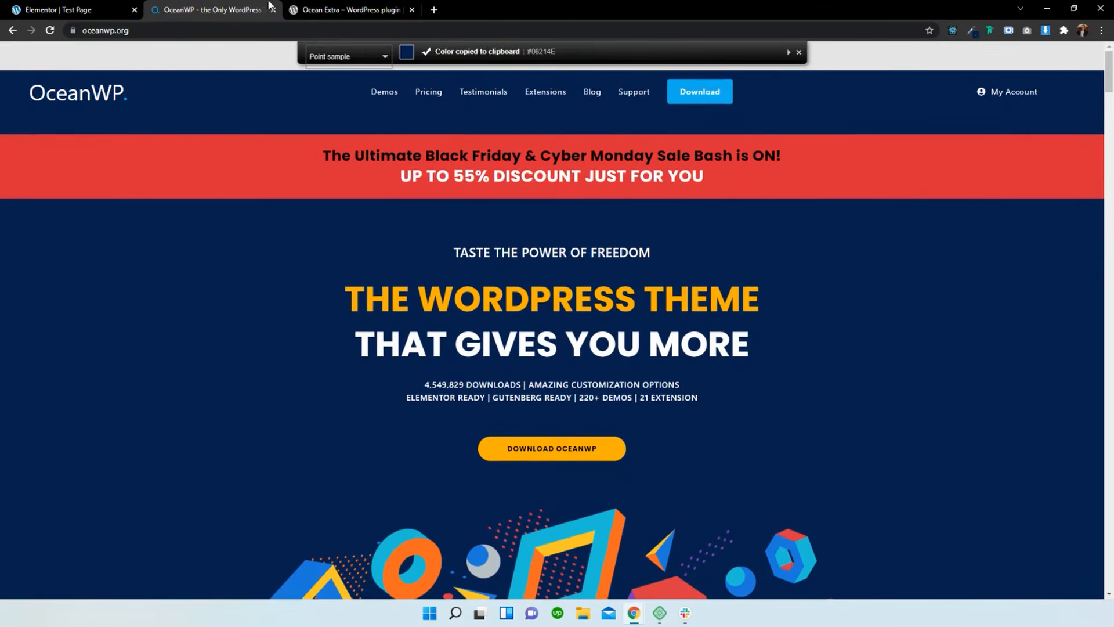
Step: Give the menu section on Test Page a classic background in the copied dark blue, #05214E
left_click(75, 10)
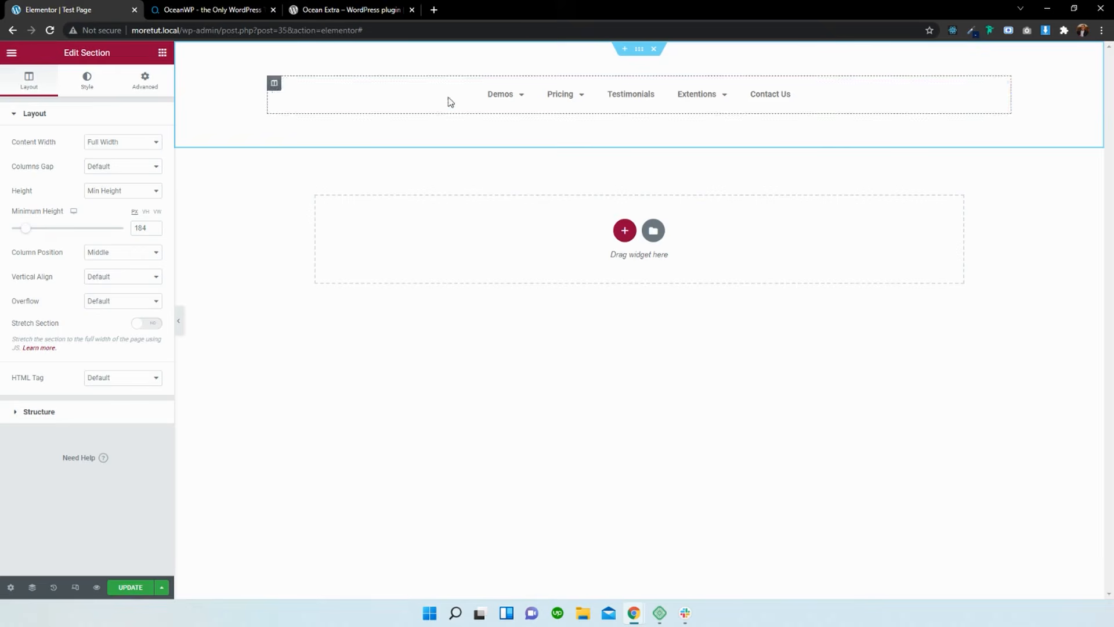
left_click(110, 84)
left_click(109, 167)
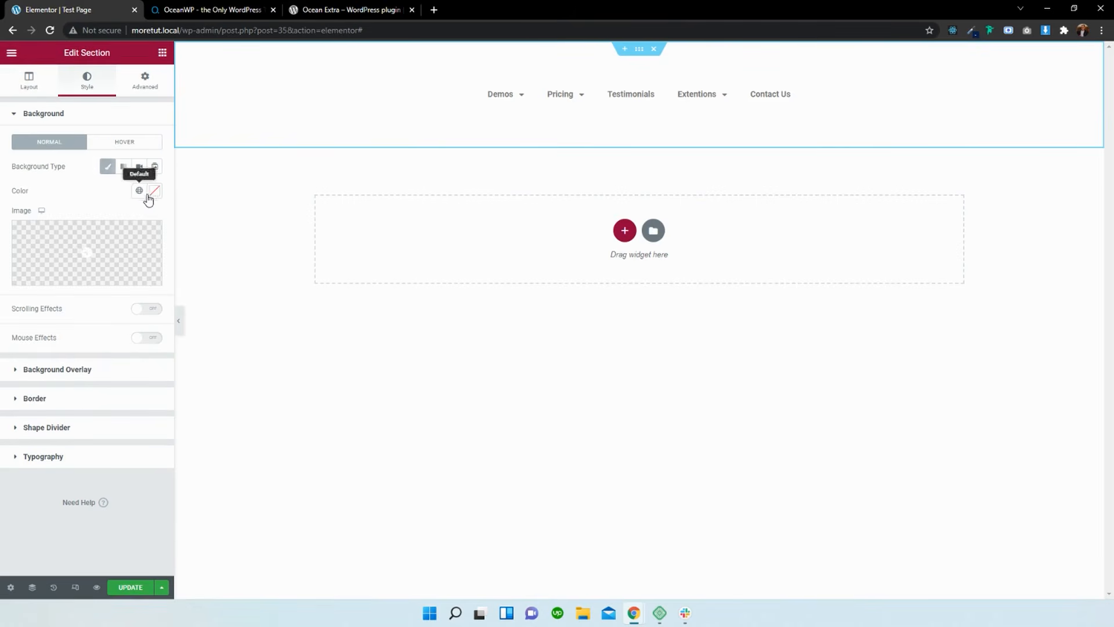
left_click(150, 196)
key("ctrl+v")
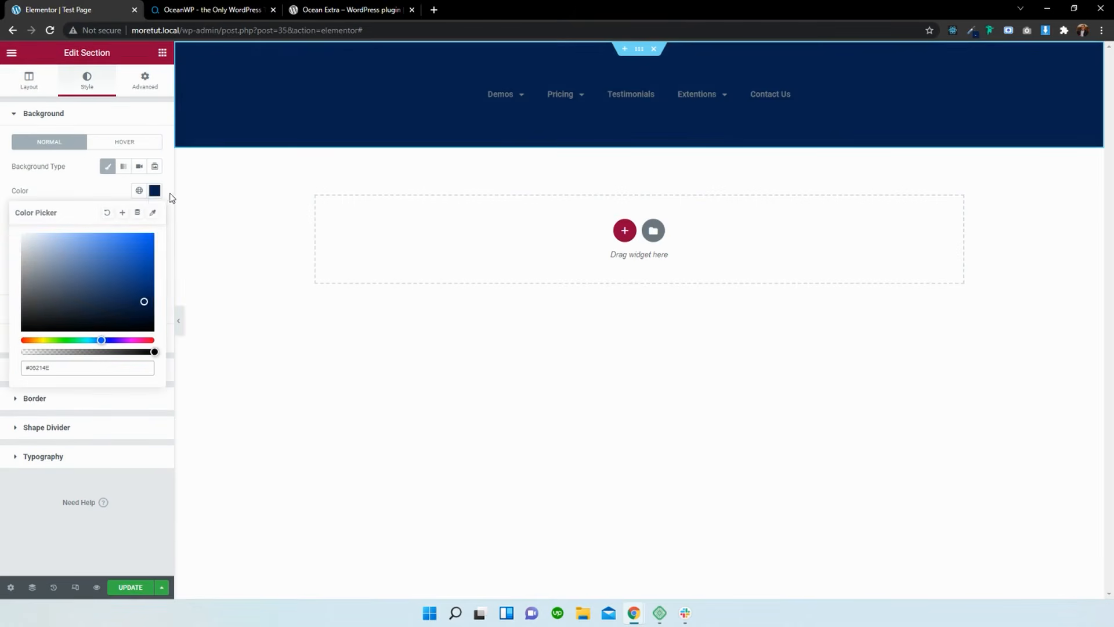
Step: Color the main menu text white and set horizontal padding to 36, vertical padding to 16 and space between to 14
left_click(206, 10)
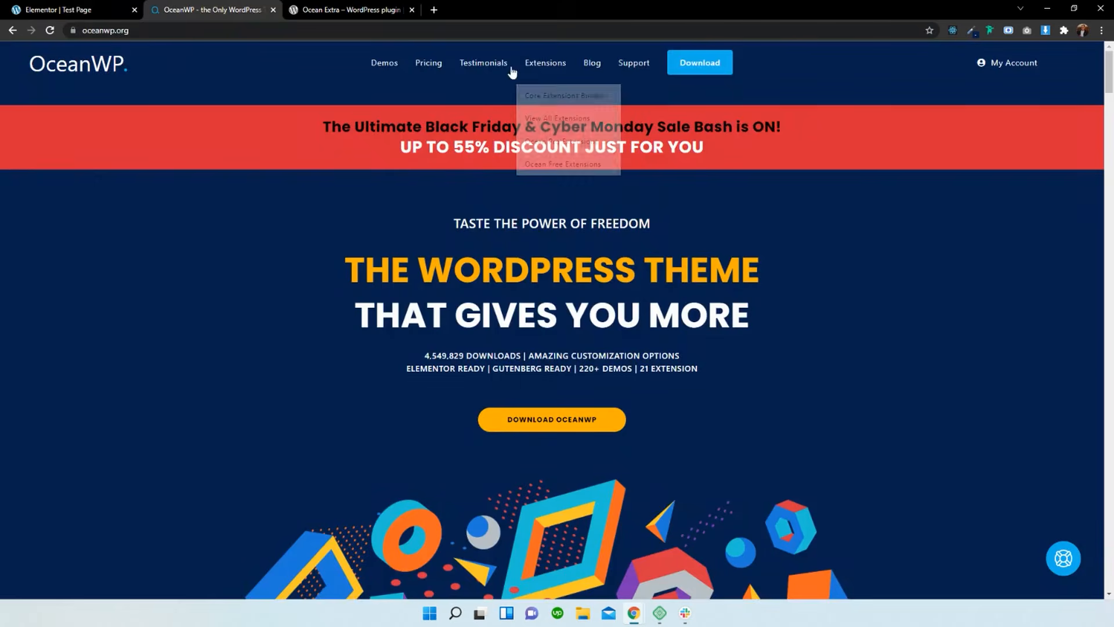
left_click(48, 11)
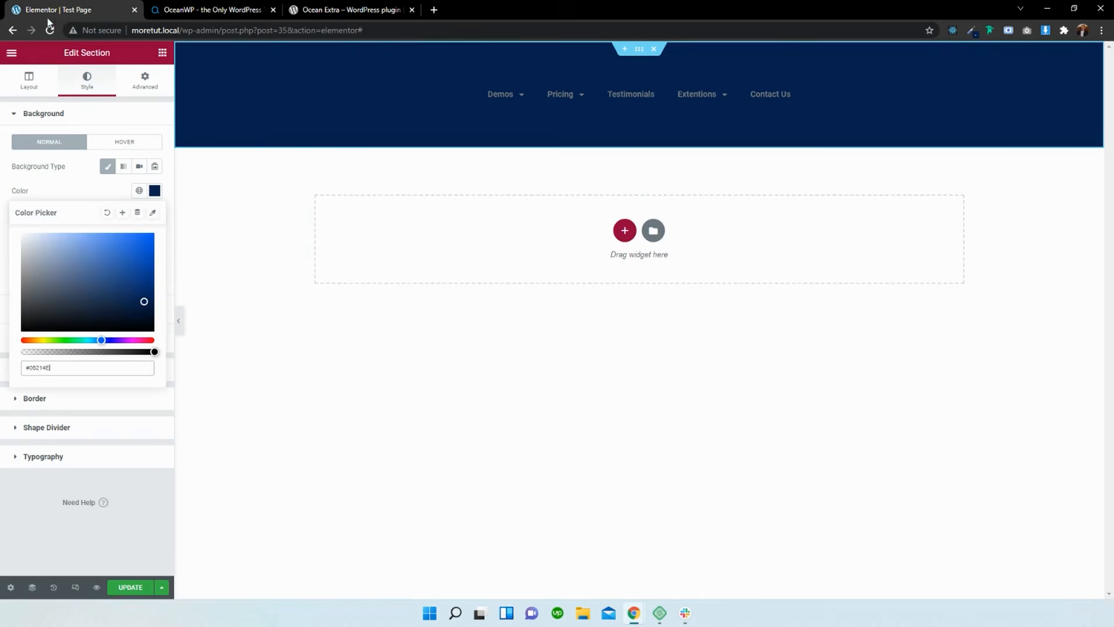
left_click(497, 105)
left_click(87, 81)
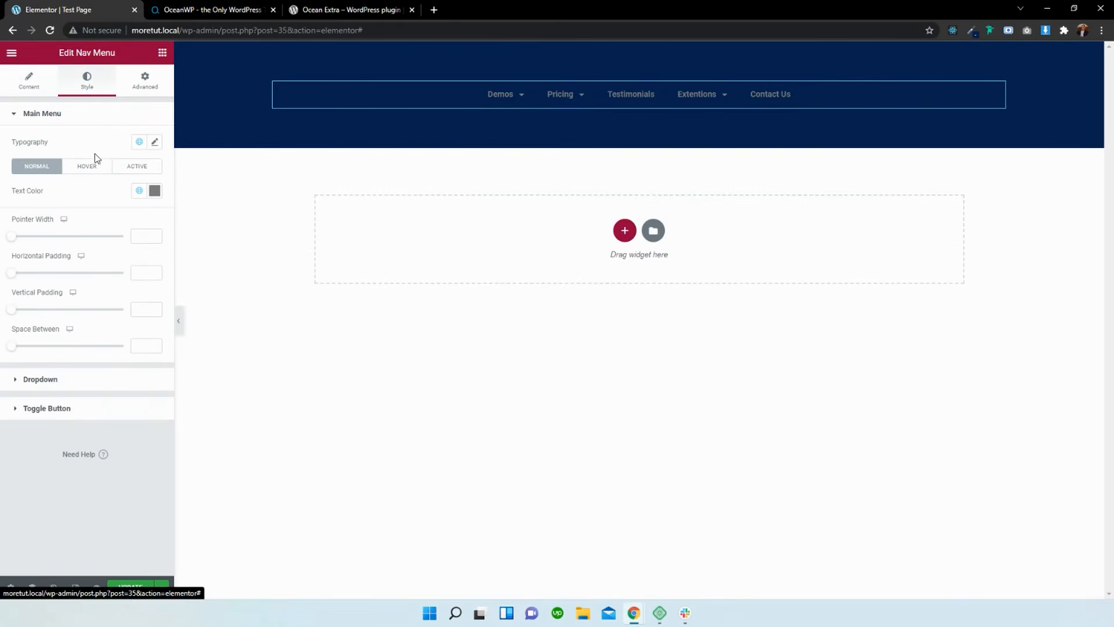
left_click(154, 191)
key("ctrl+v")
left_click(60, 185)
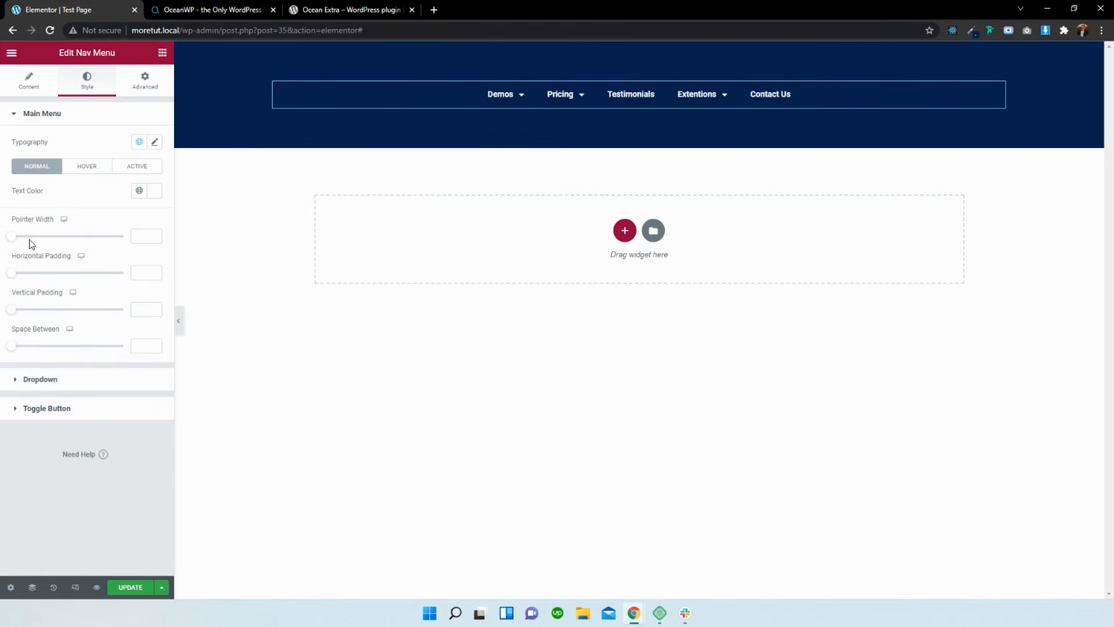
left_click_drag(19, 279, 95, 273)
left_click_drag(15, 315, 30, 347)
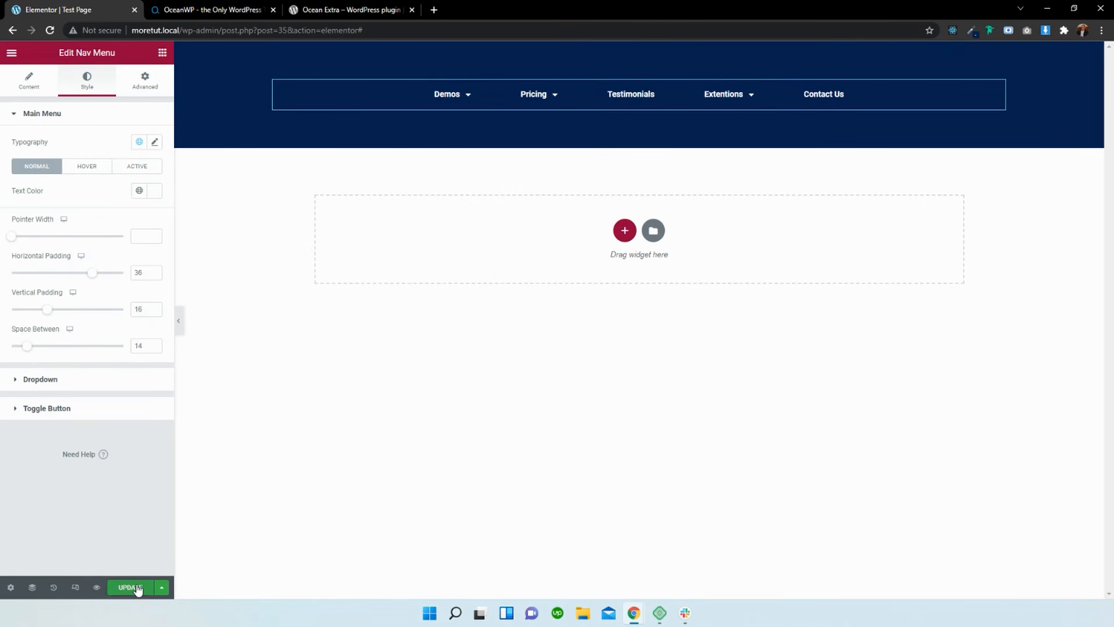
Step: Change the Nav Menu's submenu indicator to the angle-down icon from the recommended icons
left_click(52, 89)
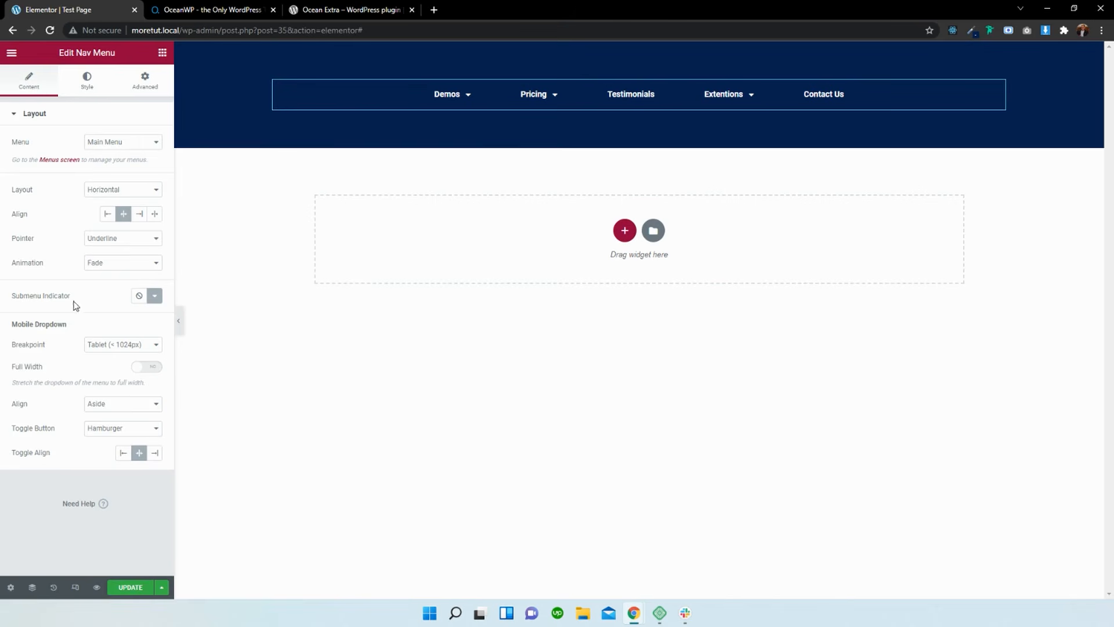
left_click(82, 93)
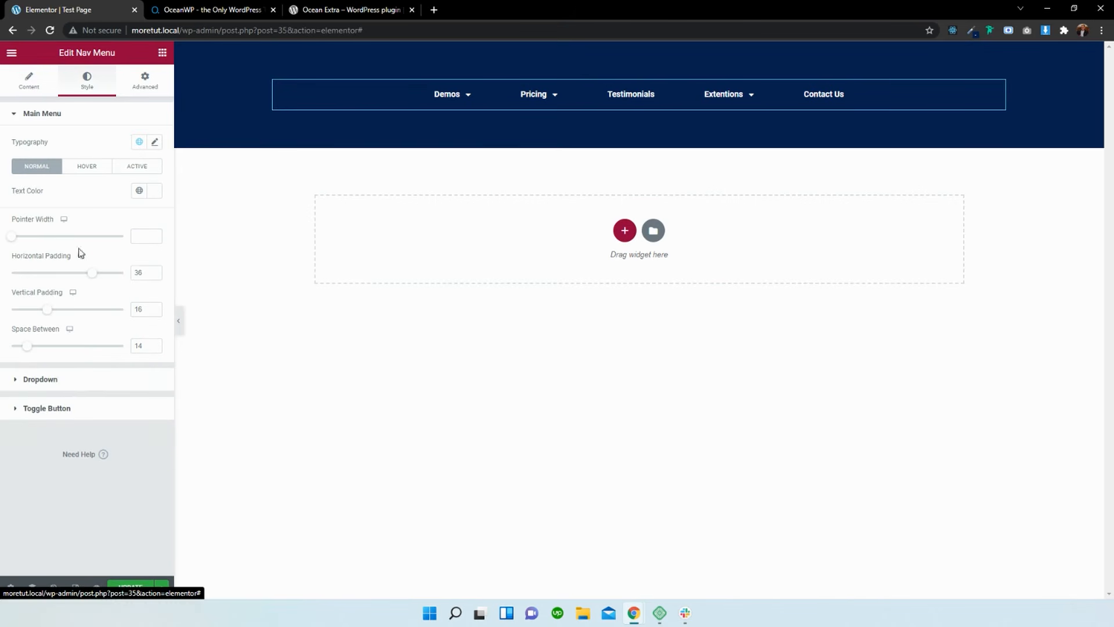
left_click(71, 384)
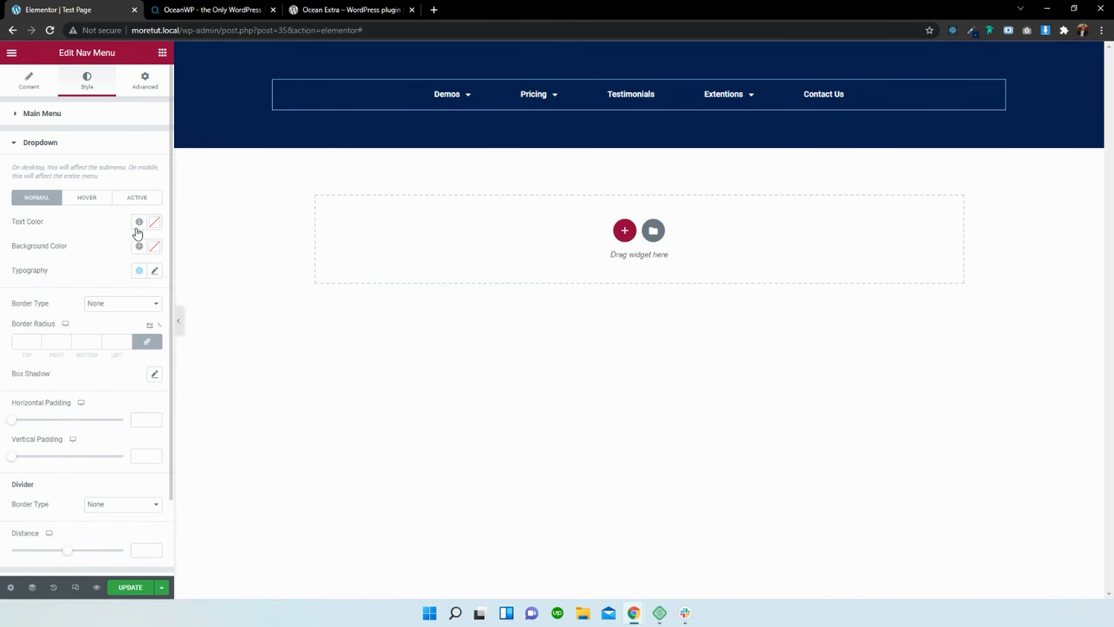
left_click(46, 92)
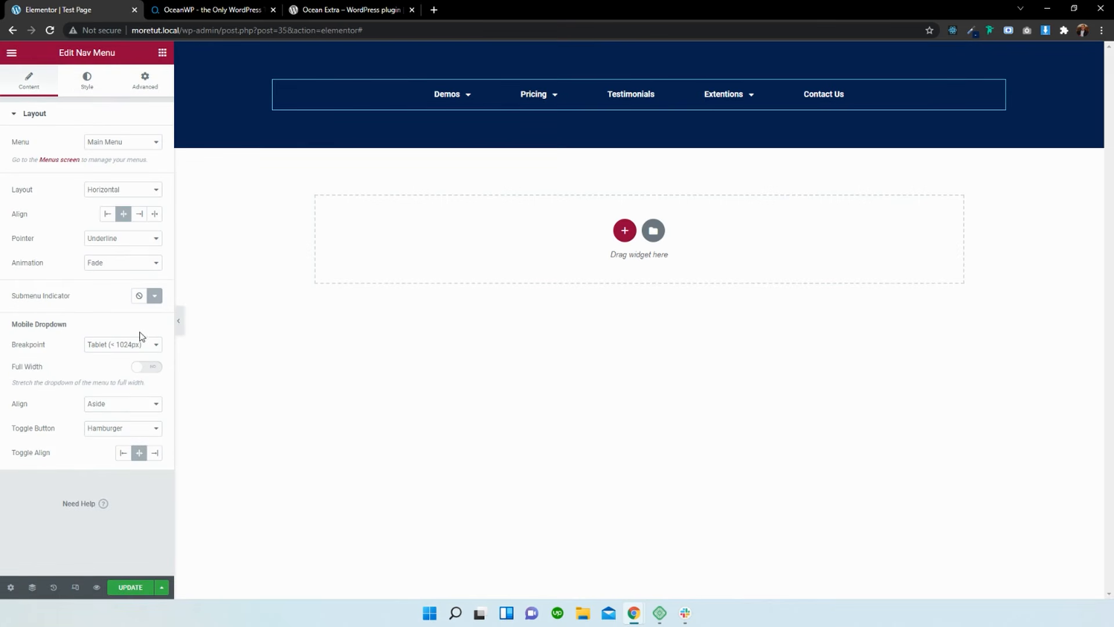
left_click(154, 295)
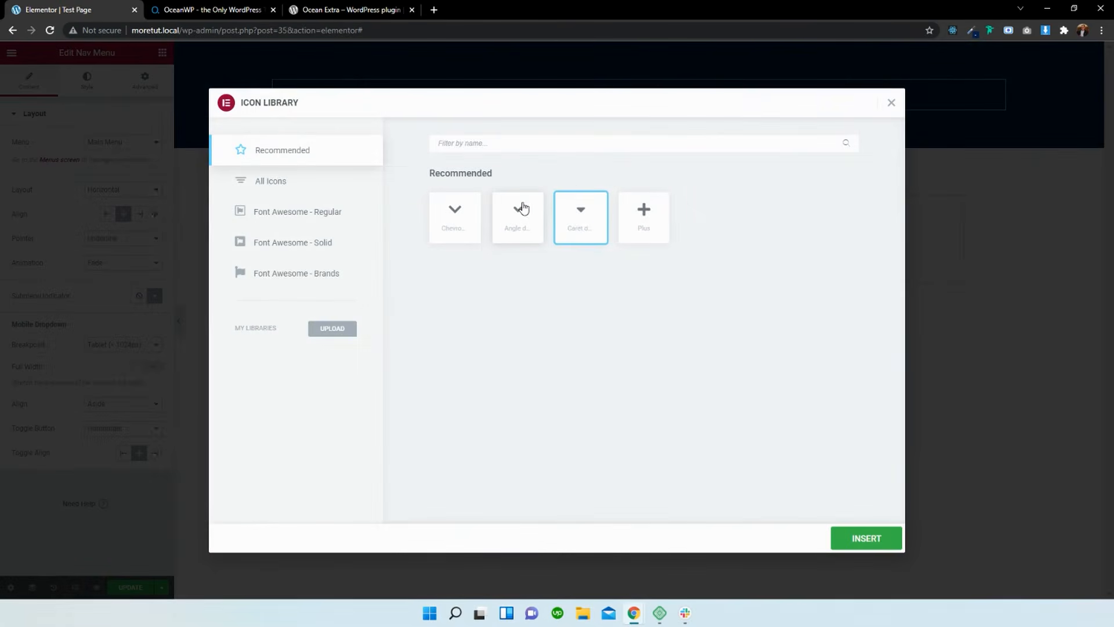
left_click(523, 213)
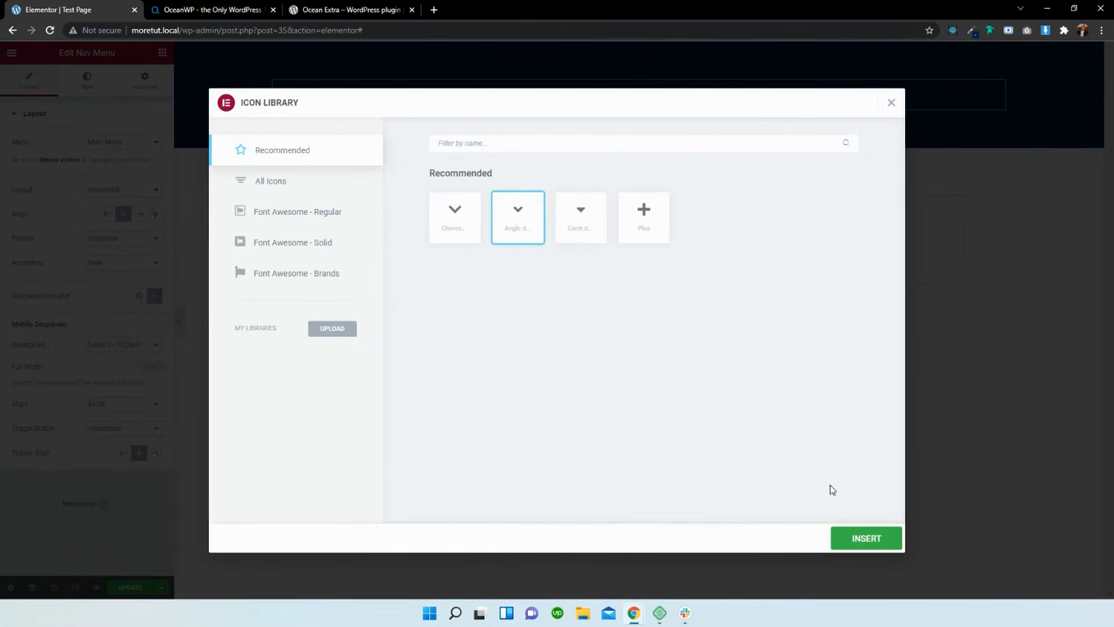
left_click(865, 537)
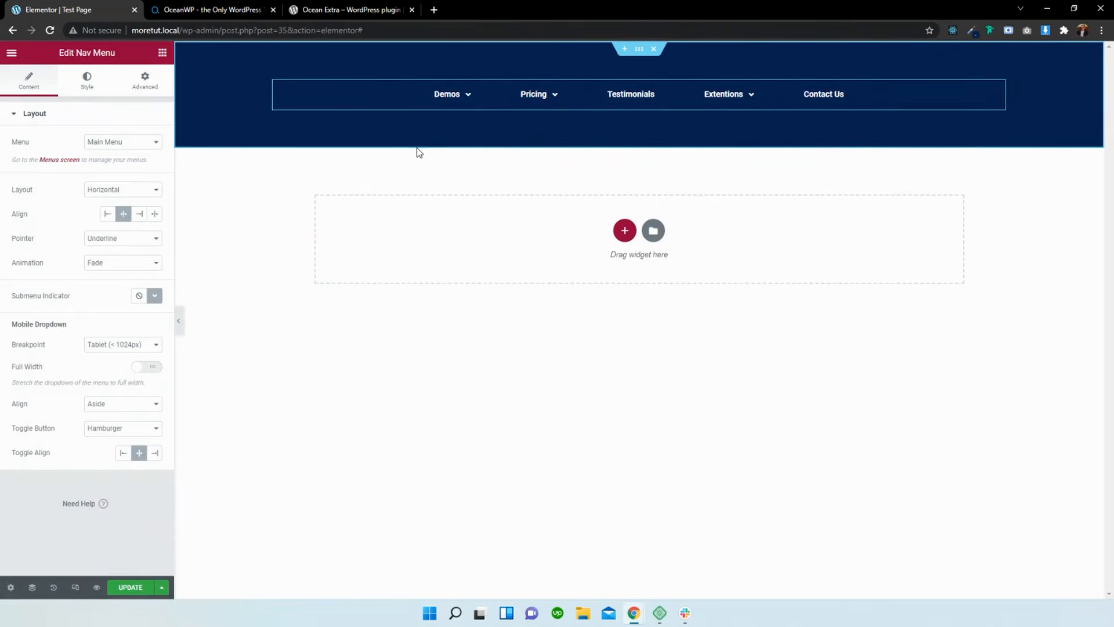
mouse_move(464, 102)
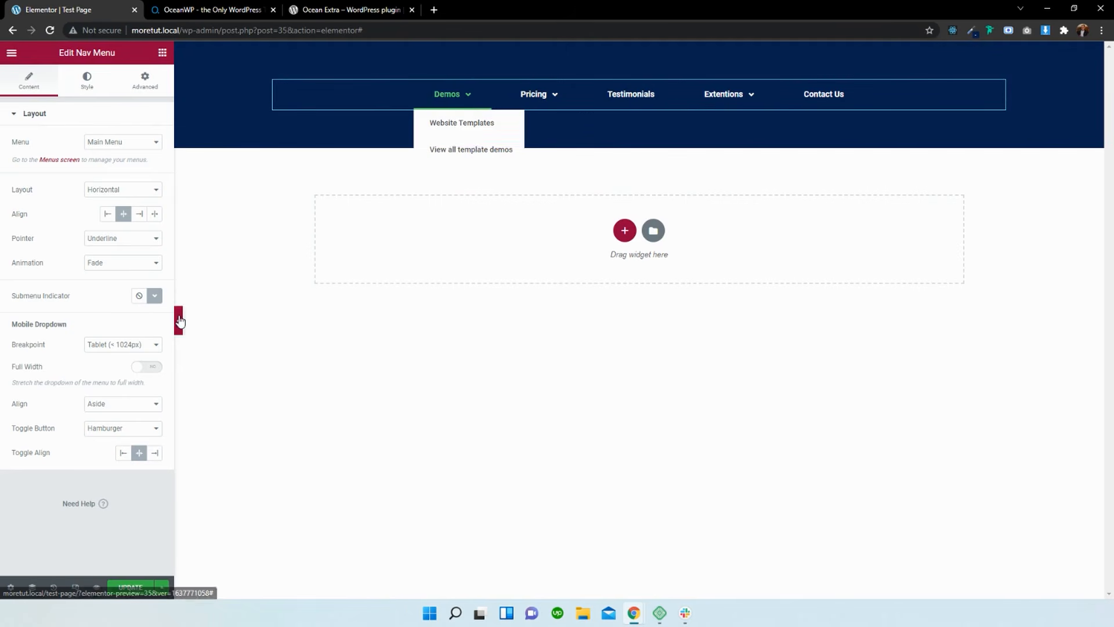
Step: Add a single-column section below the menu with Full Width content and Fit To Screen height
left_click(622, 231)
left_click(490, 257)
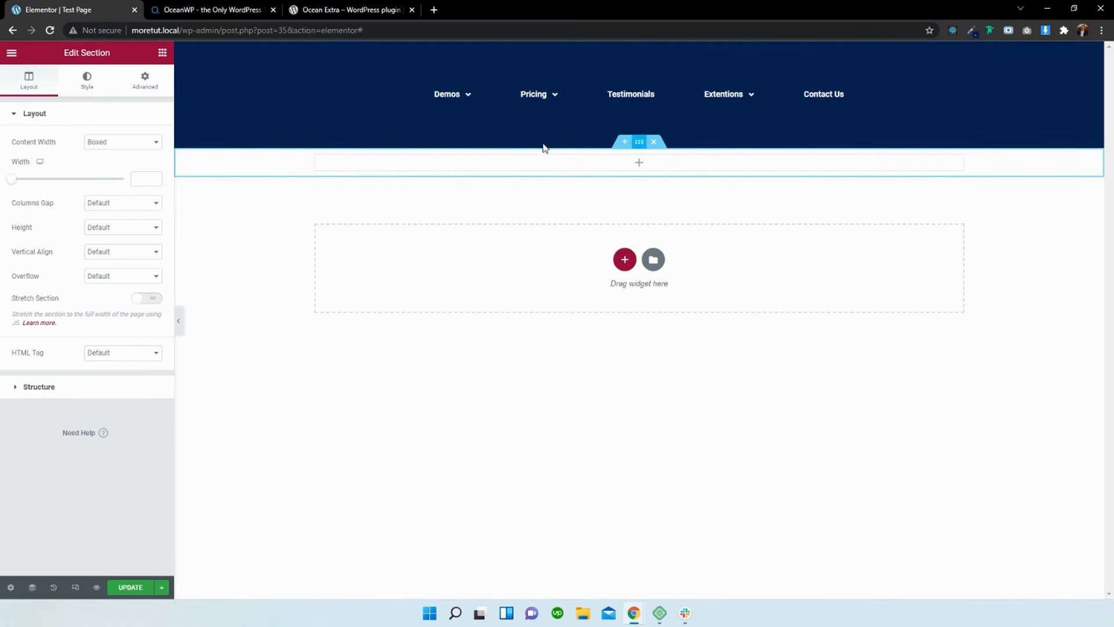
left_click(104, 145)
left_click(103, 163)
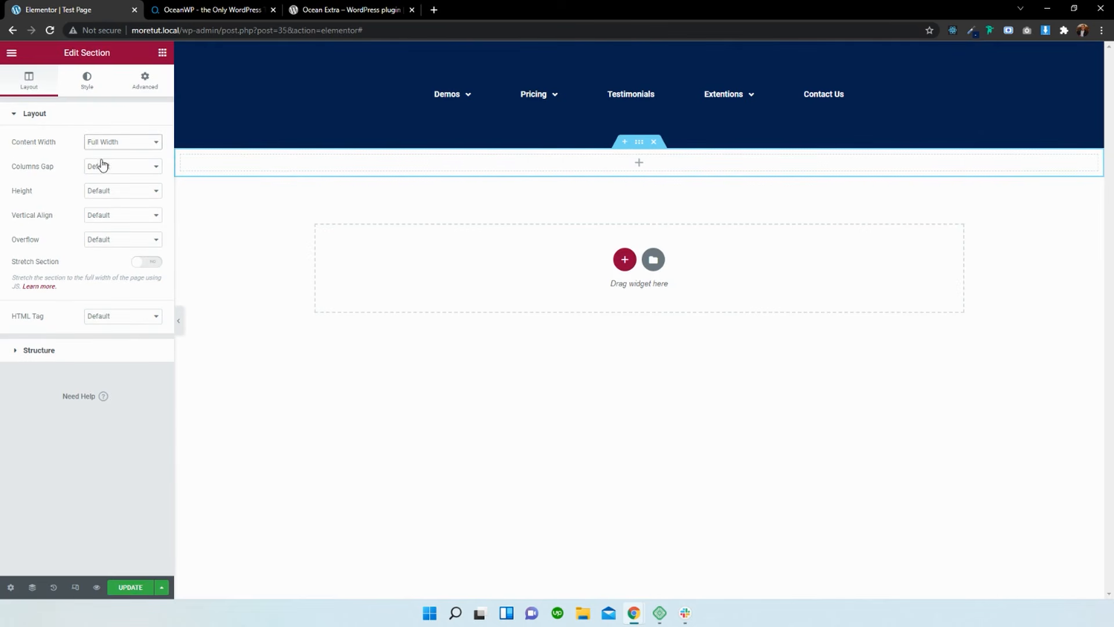
left_click(107, 191)
left_click(111, 213)
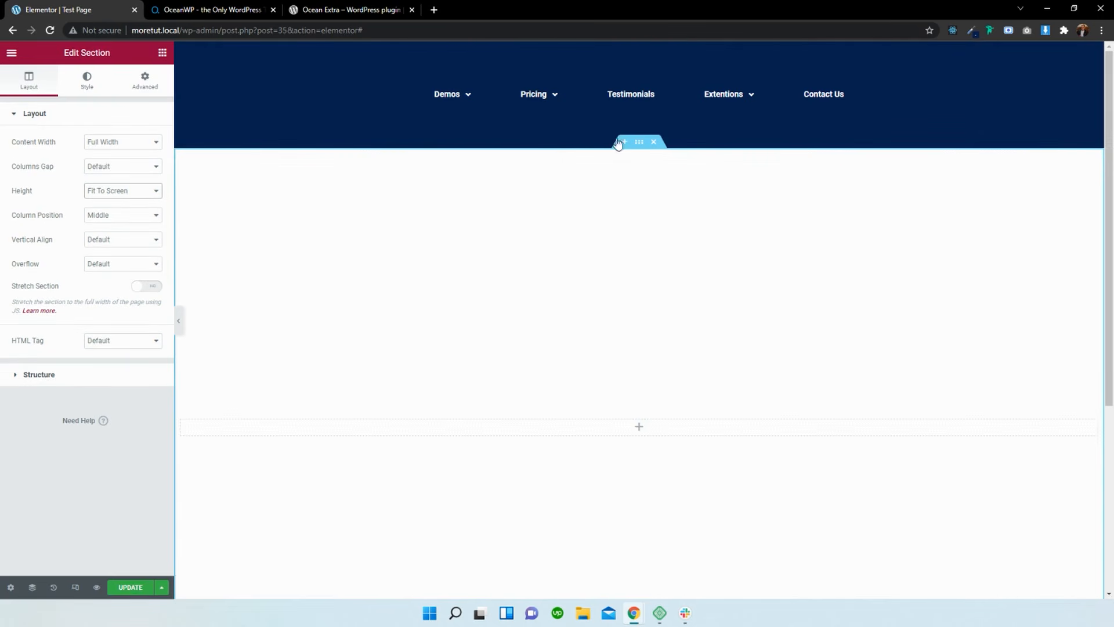
Step: Give the new section a classic background in the same dark blue, #05214E
left_click(110, 87)
left_click(108, 166)
left_click(154, 190)
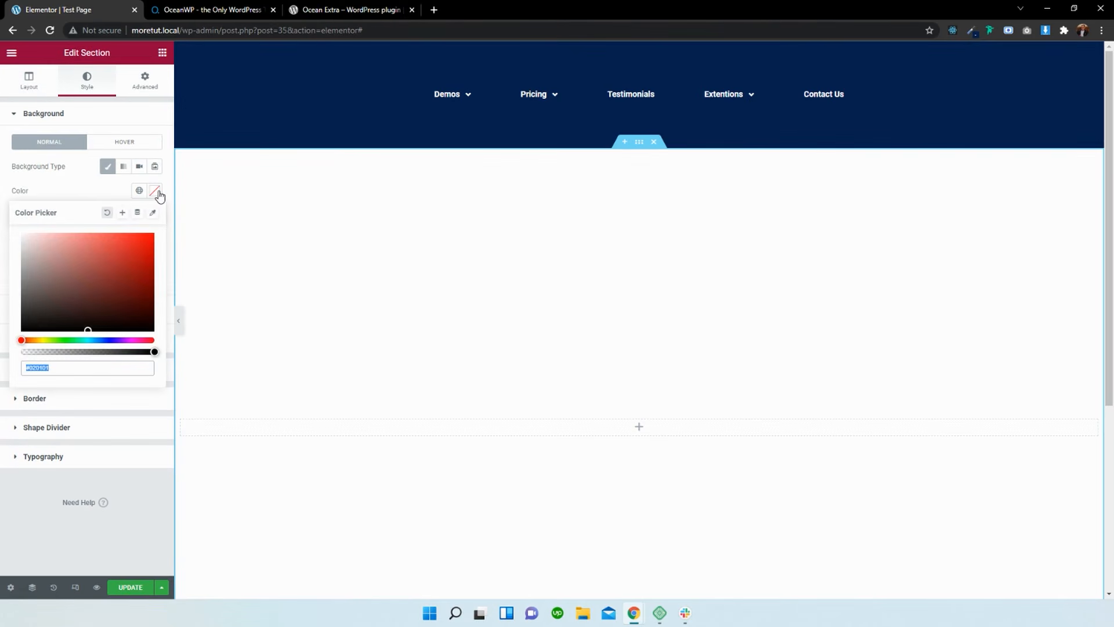
type("#00214E")
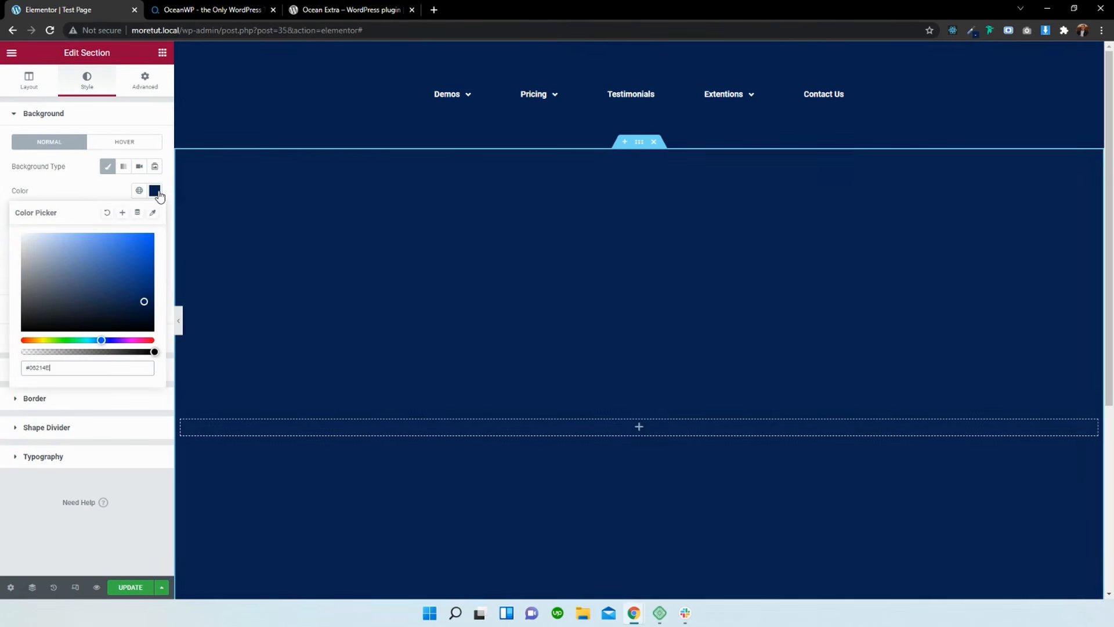
Step: Hide the editor panel and check the dropdowns of Demos, Pricing and Extentions, including the Premium submenu
left_click(179, 319)
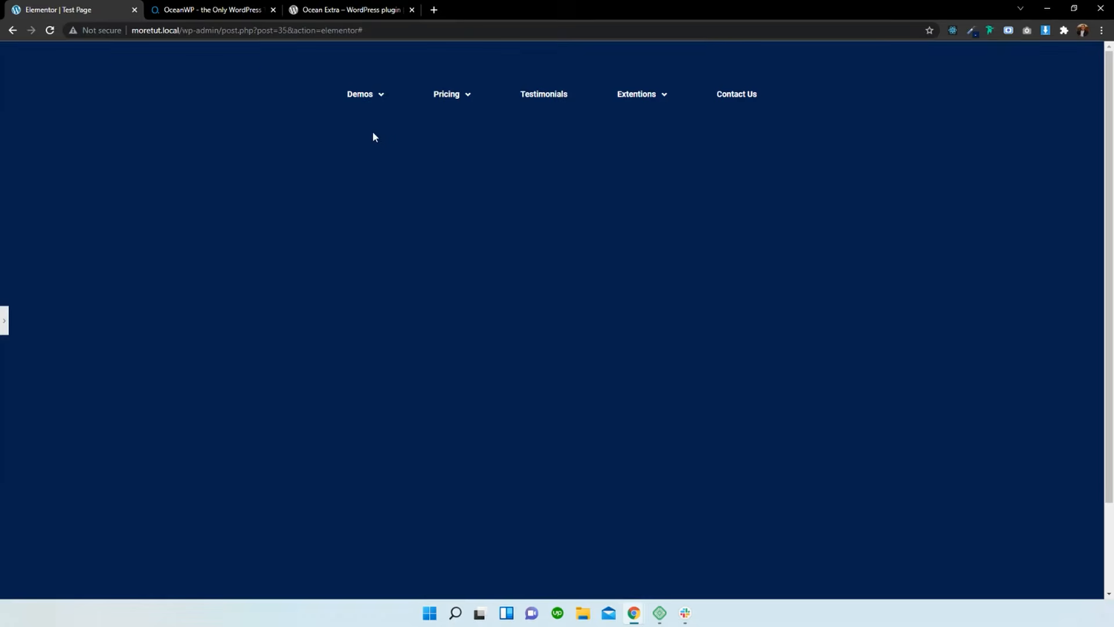
mouse_move(375, 102)
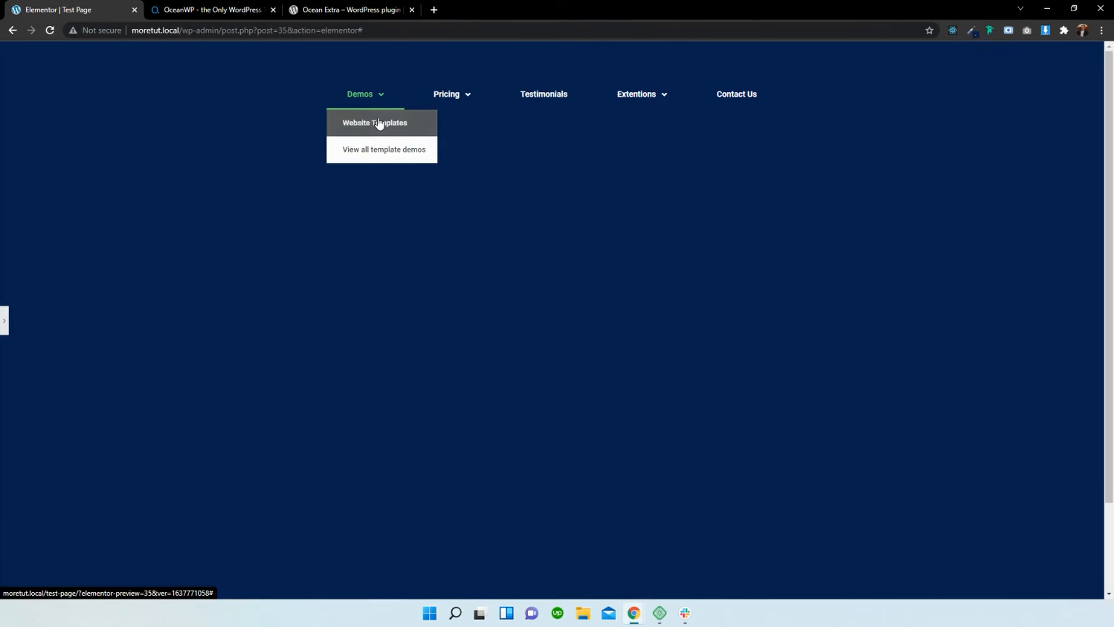
mouse_move(455, 87)
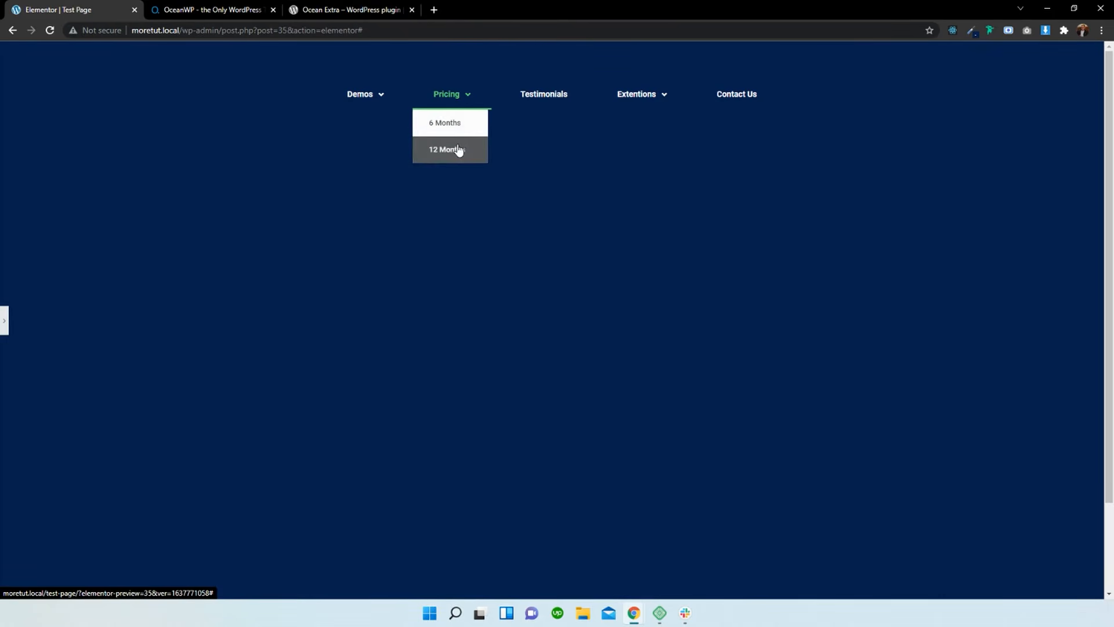
mouse_move(640, 99)
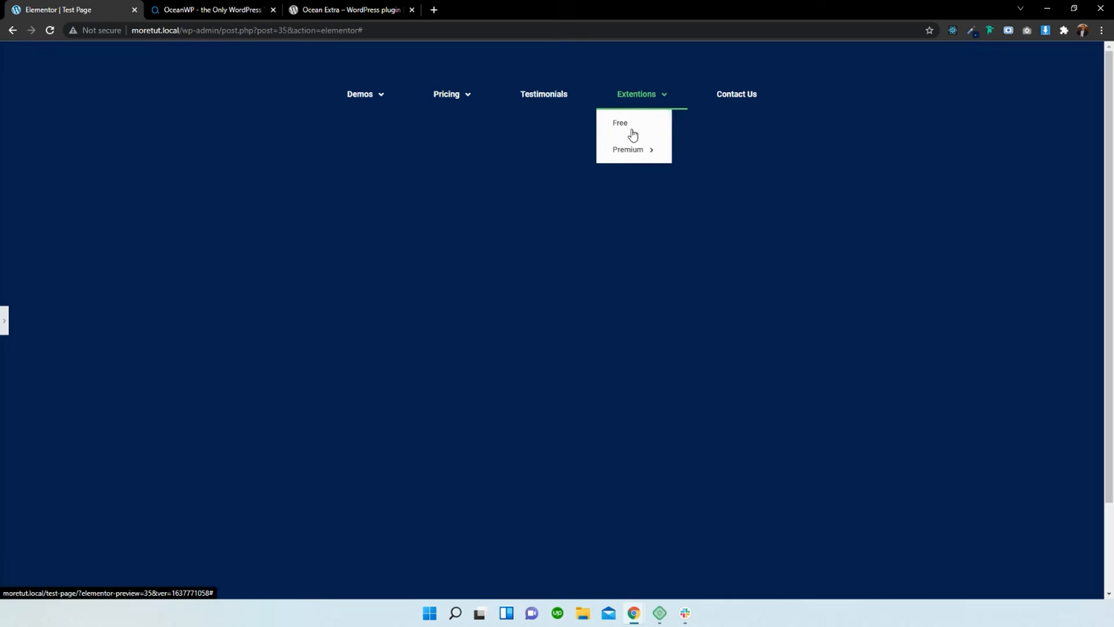
mouse_move(629, 152)
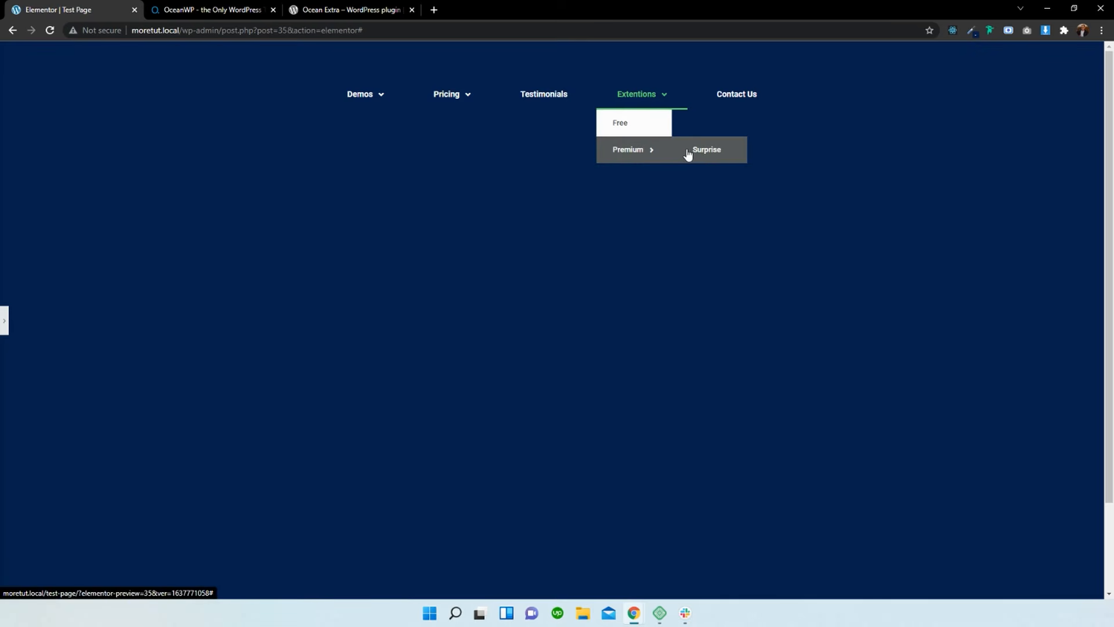